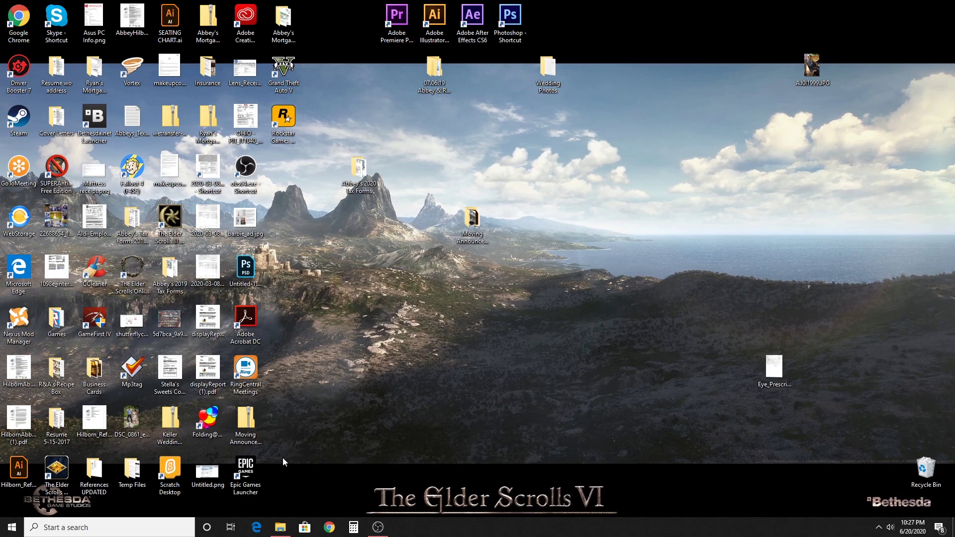
# Search Windows for 'video' and launch the Video Editor app
pyautogui.click(119, 526)
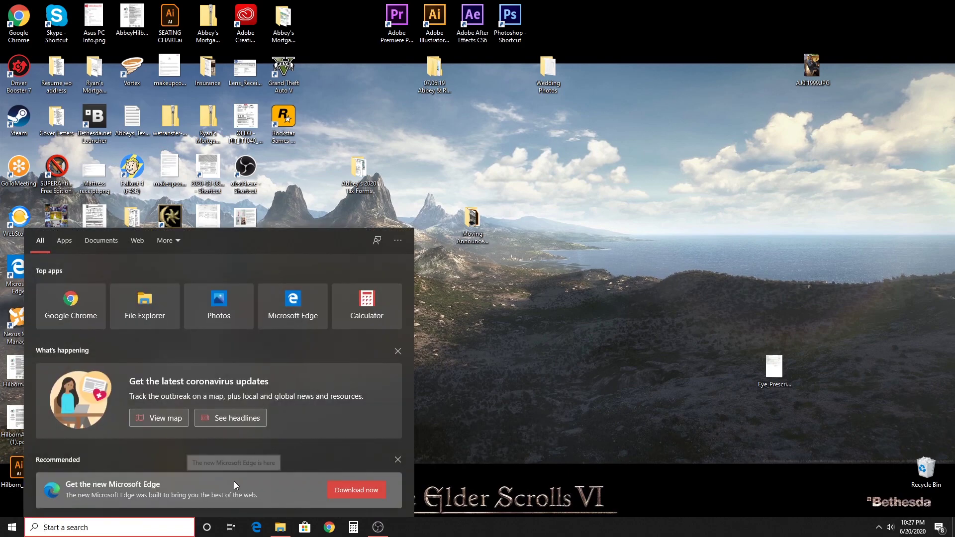
pyautogui.write('video')
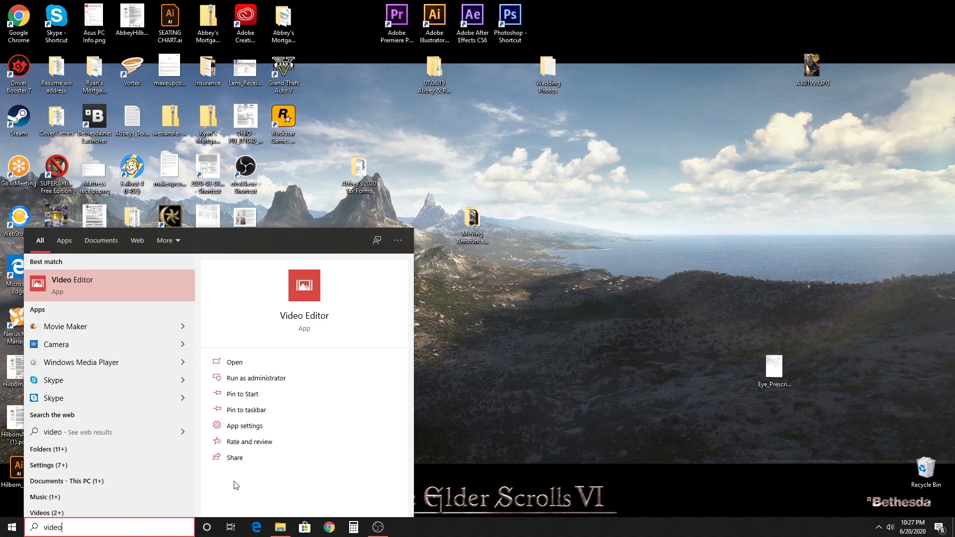
pyautogui.click(161, 291)
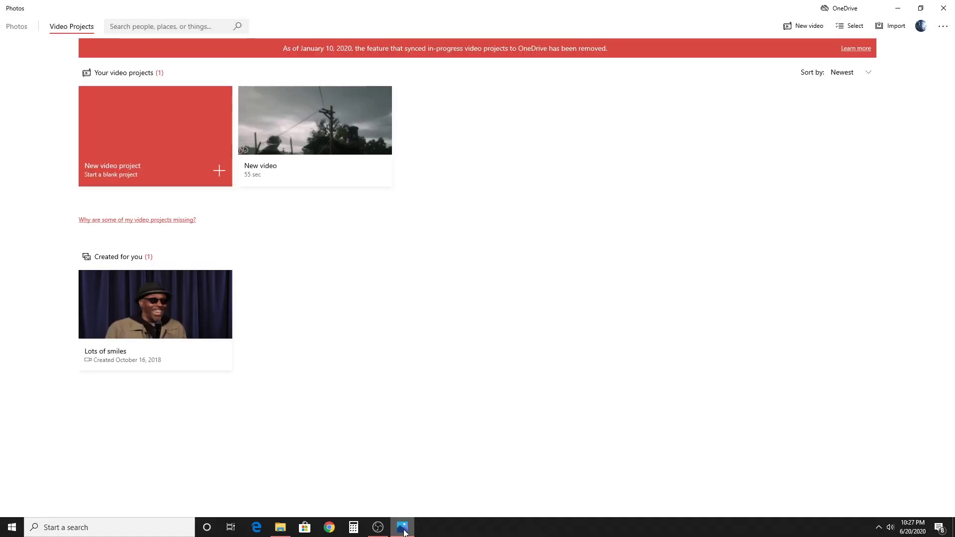
pyautogui.moveTo(405, 532)
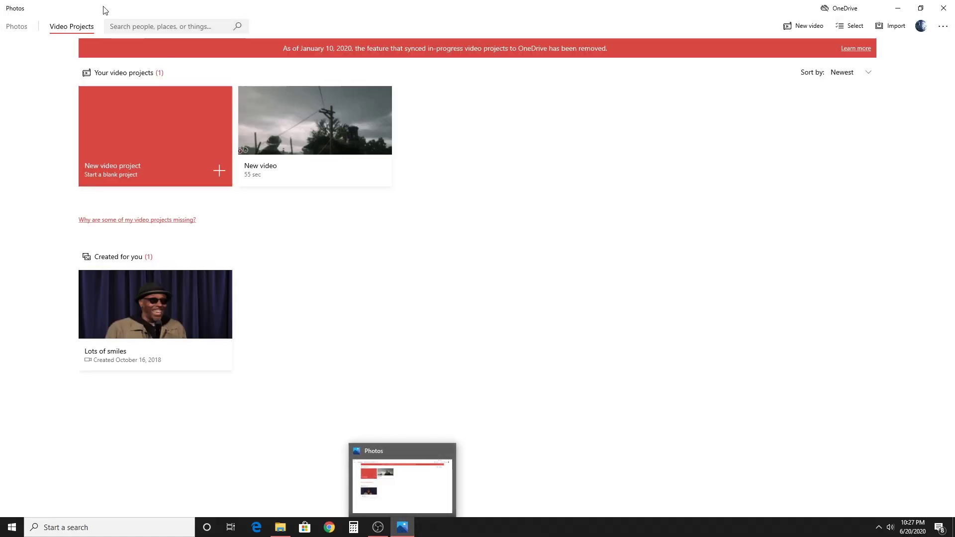
# Create a new blank video project named 'test'
pyautogui.click(166, 143)
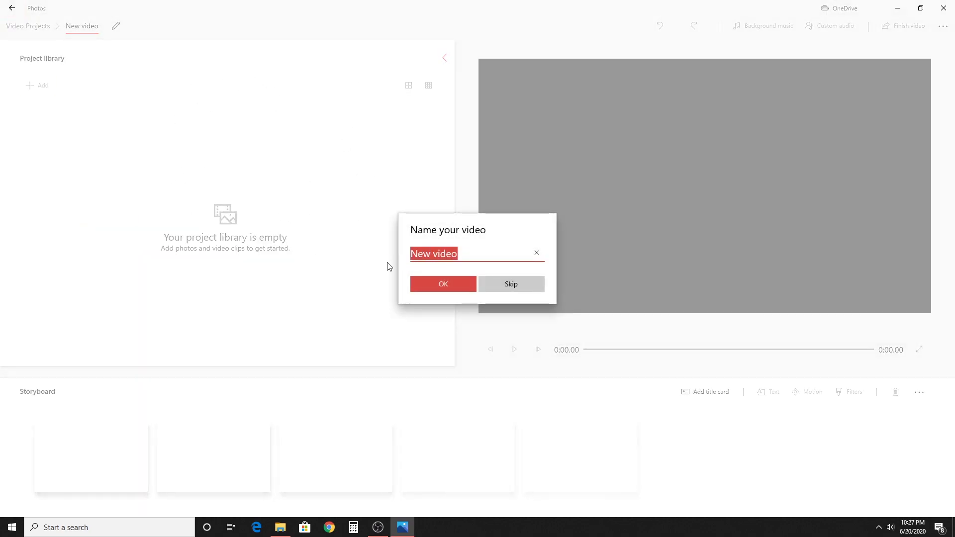
pyautogui.write('test')
pyautogui.press('Return')
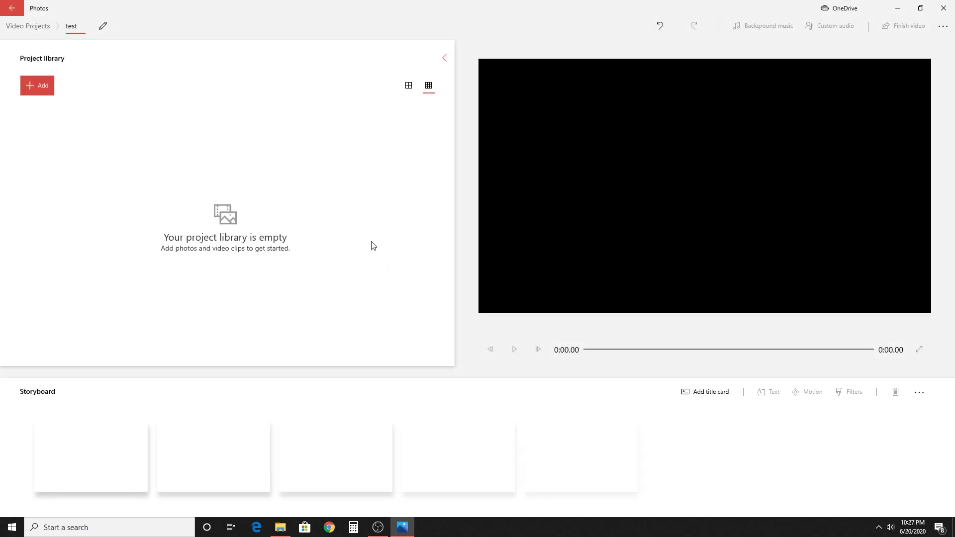
# Import Deer on roof.mp4 from File Explorer into the project library
pyautogui.click(281, 526)
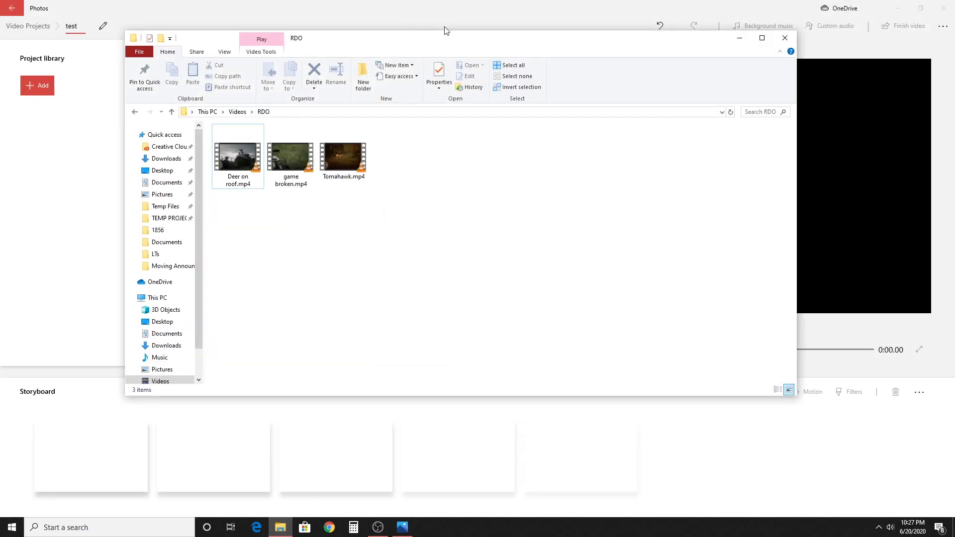
pyautogui.moveTo(447, 31); pyautogui.dragTo(637, 72)
pyautogui.moveTo(429, 209); pyautogui.dragTo(137, 155)
# Place the deer clip in the first storyboard slot
pyautogui.click(31, 164)
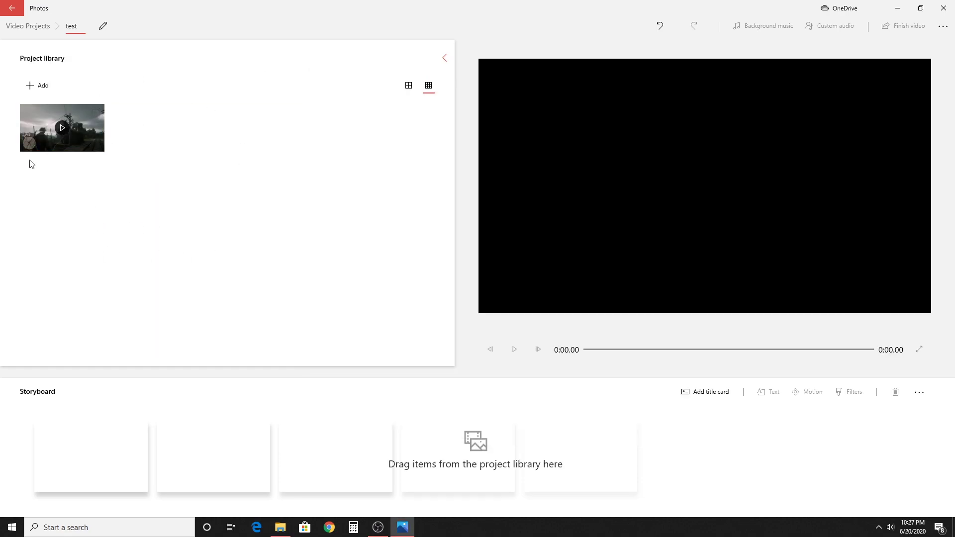
pyautogui.click(75, 135)
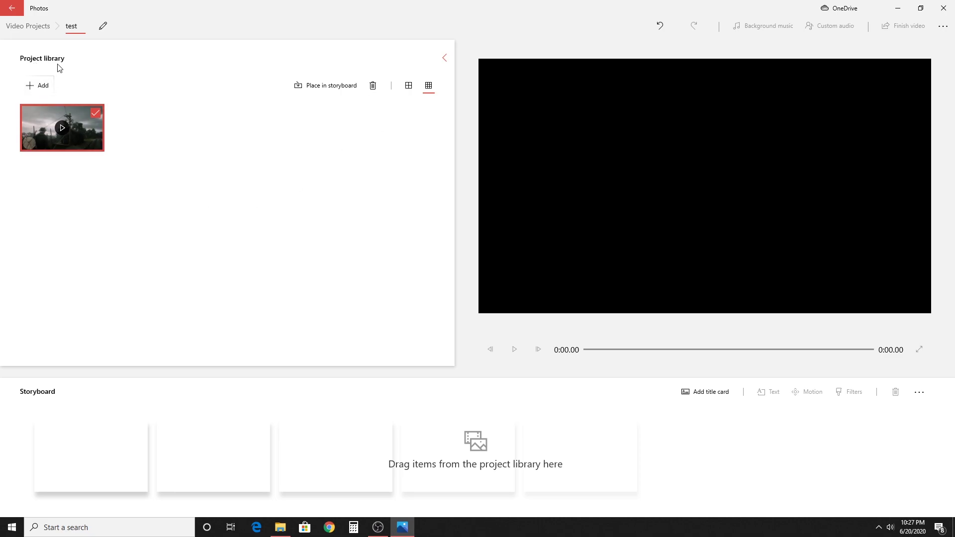
pyautogui.moveTo(56, 118); pyautogui.dragTo(106, 458)
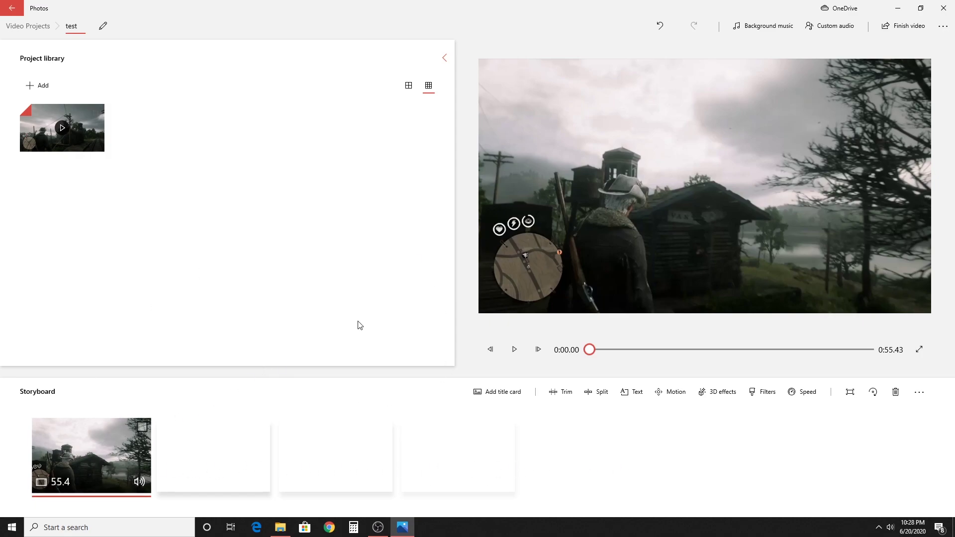
# Preview the deer clip, rewind to the start, and add a 3-second title card before it
pyautogui.click(515, 350)
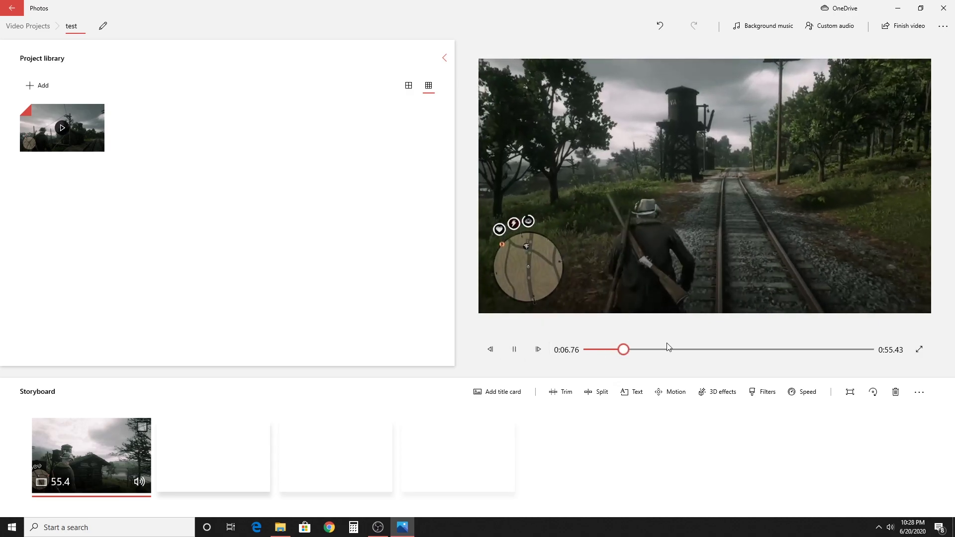
pyautogui.click(515, 351)
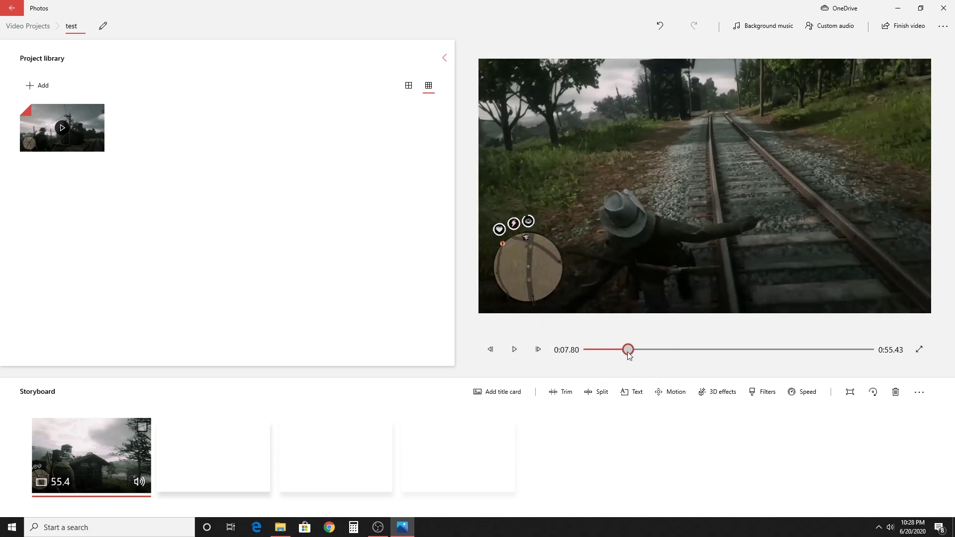
pyautogui.moveTo(628, 351); pyautogui.dragTo(587, 351)
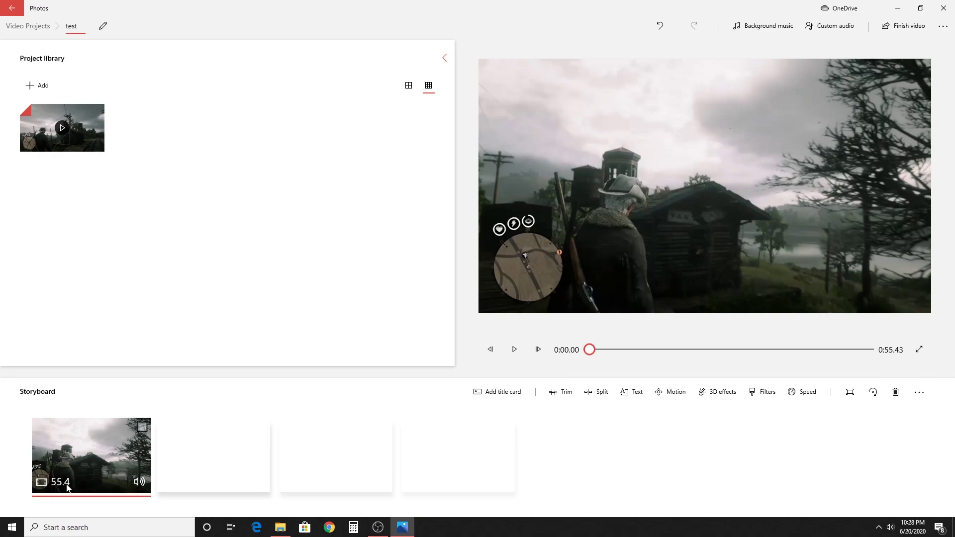
pyautogui.click(498, 392)
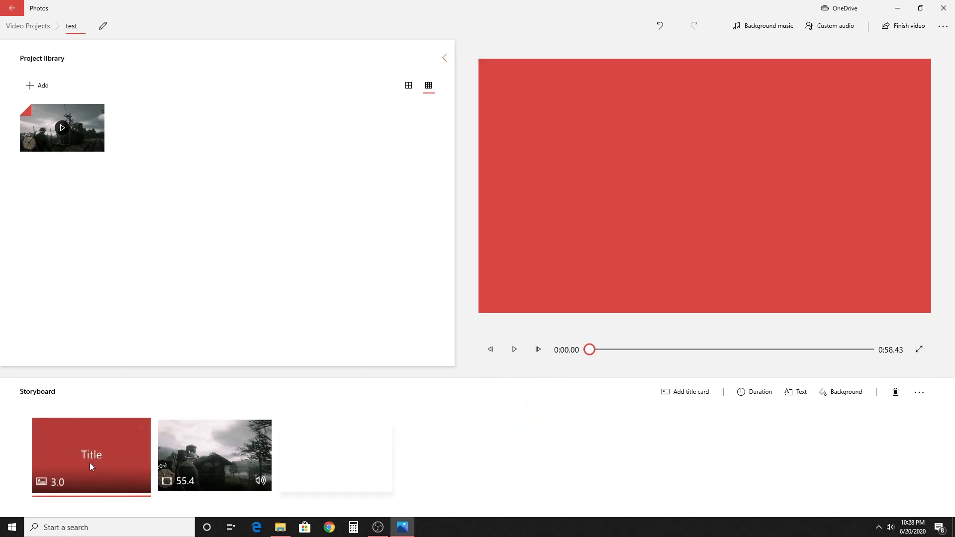
# Edit the title card's text to read 'hello'
pyautogui.rightClick(88, 459)
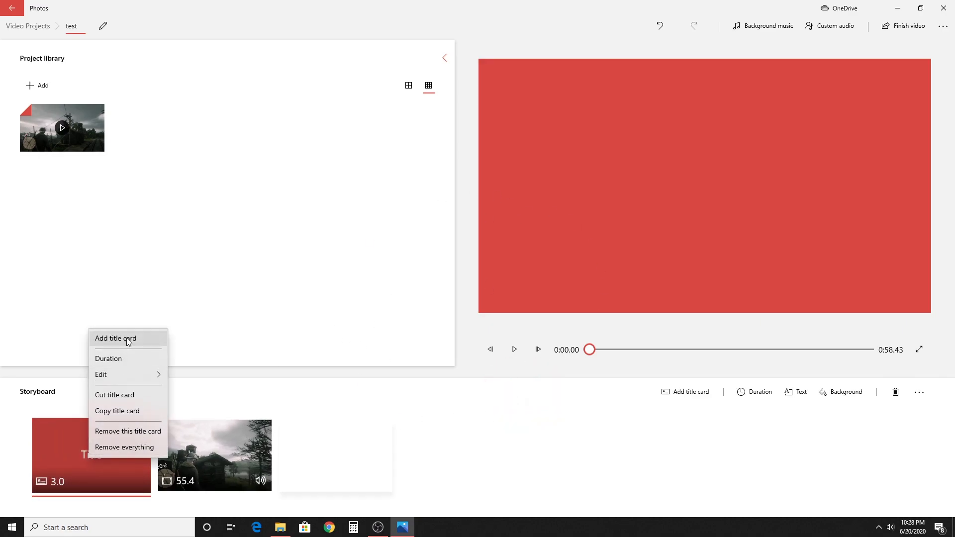
pyautogui.moveTo(124, 376)
pyautogui.click(188, 375)
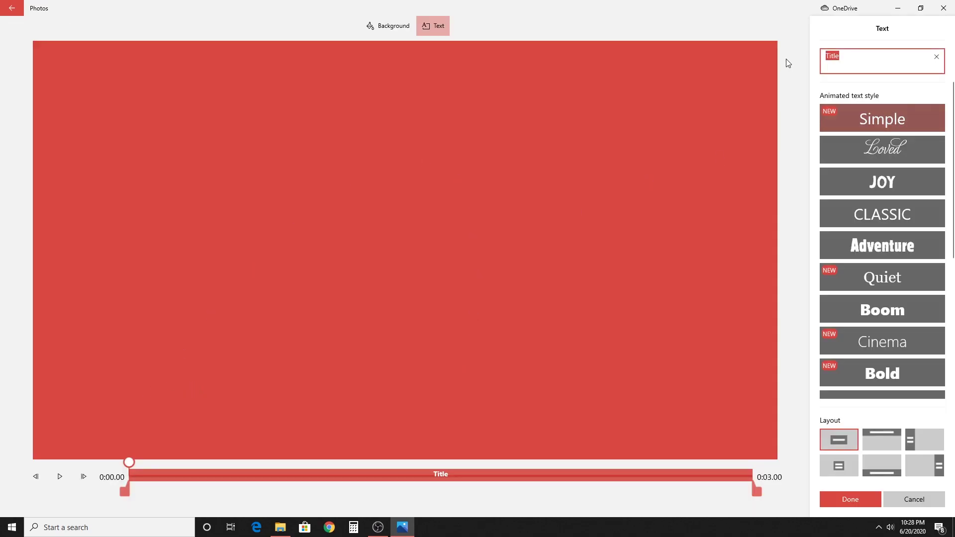
pyautogui.write('hello')
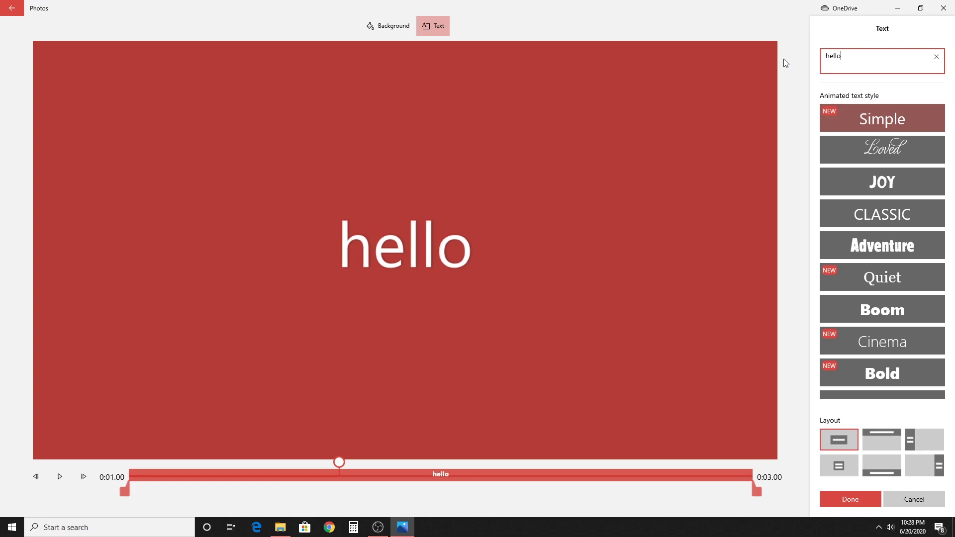
# Compare animated text styles, settle on Fresh, and preview the card
pyautogui.click(888, 183)
pyautogui.scroll(-3, 887, 214)
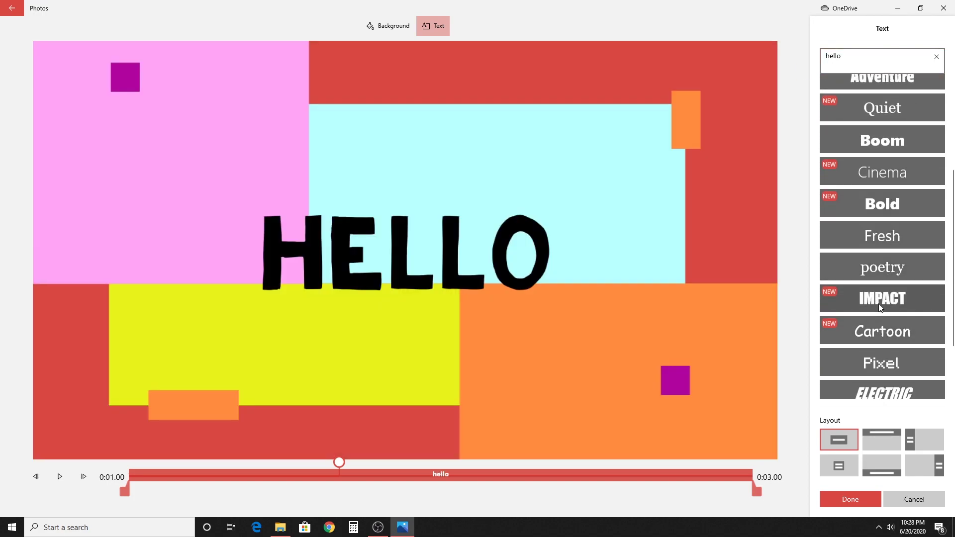
pyautogui.scroll(-2, 879, 303)
pyautogui.click(891, 259)
pyautogui.click(880, 194)
pyautogui.click(880, 162)
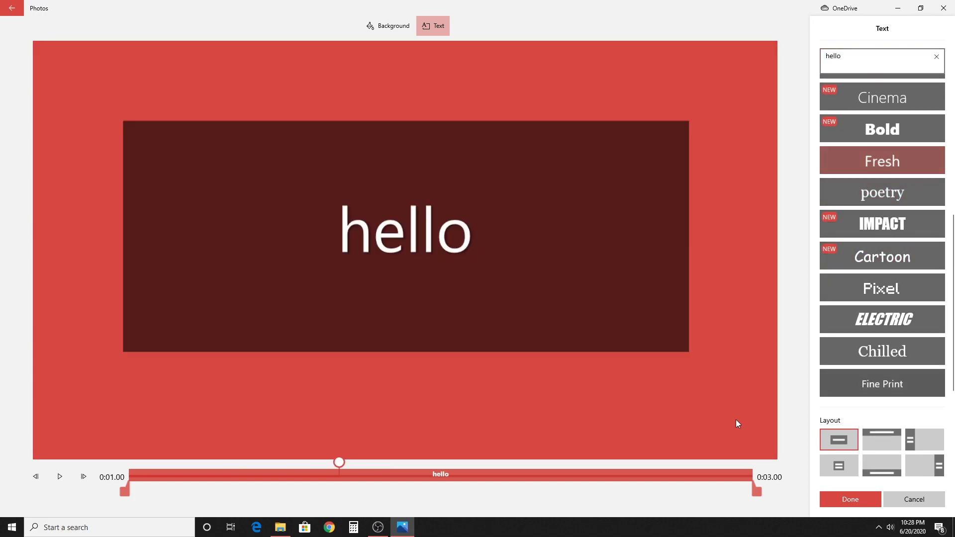
pyautogui.click(62, 477)
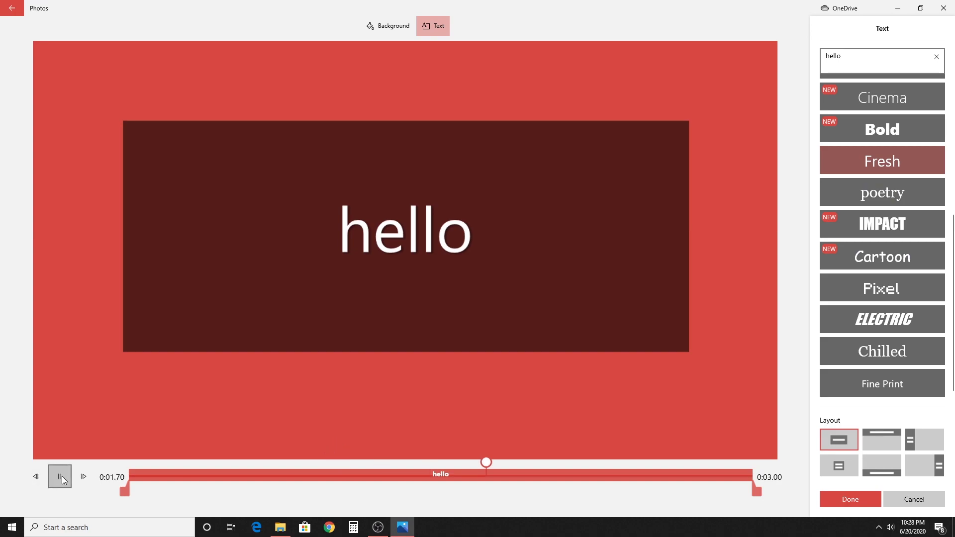
pyautogui.click(62, 476)
# Choose the centred dark-box layout for 'hello' and finish editing
pyautogui.click(887, 443)
pyautogui.click(918, 445)
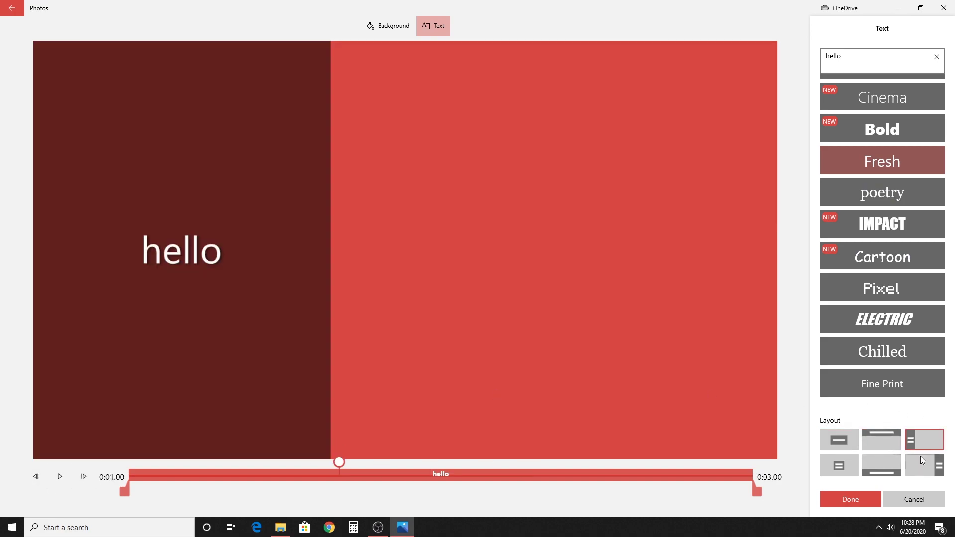
pyautogui.click(920, 464)
pyautogui.click(892, 468)
pyautogui.click(844, 471)
pyautogui.click(840, 446)
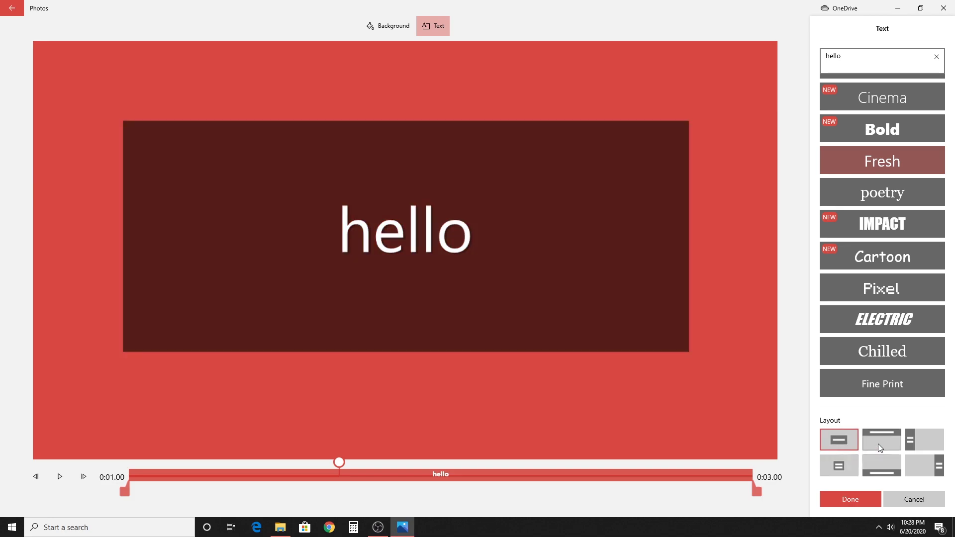
pyautogui.click(859, 502)
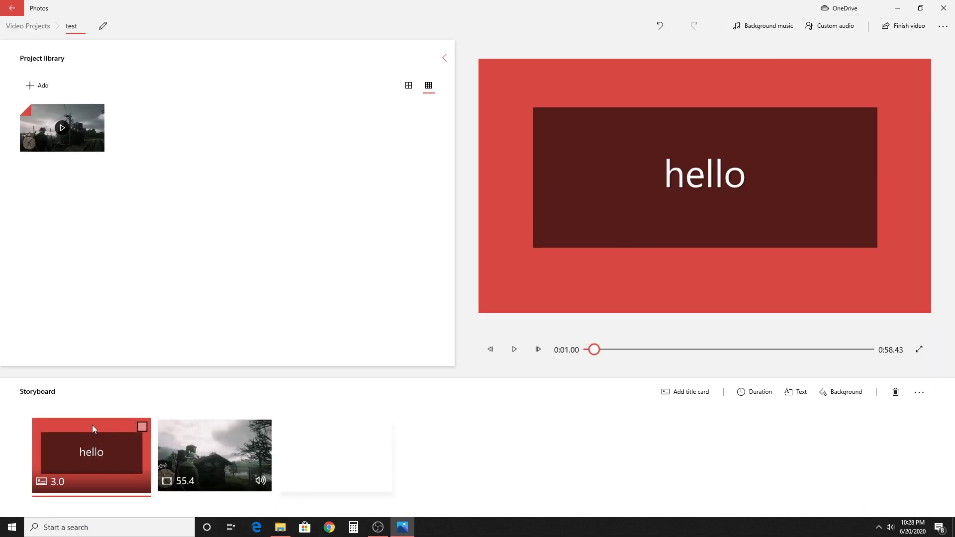
# Trim the deer clip to 43 seconds, keeping 0:10.73 through 0:53.73
pyautogui.click(515, 349)
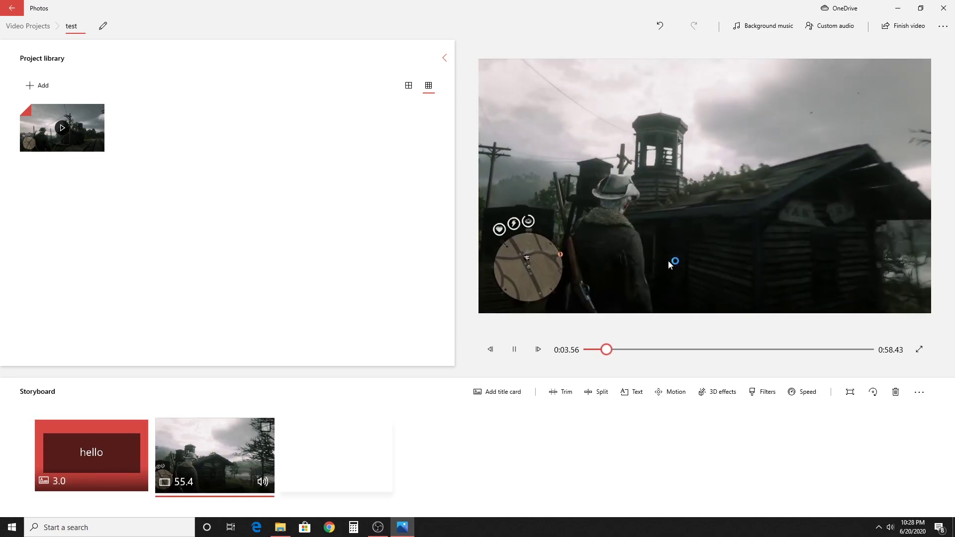
pyautogui.click(522, 354)
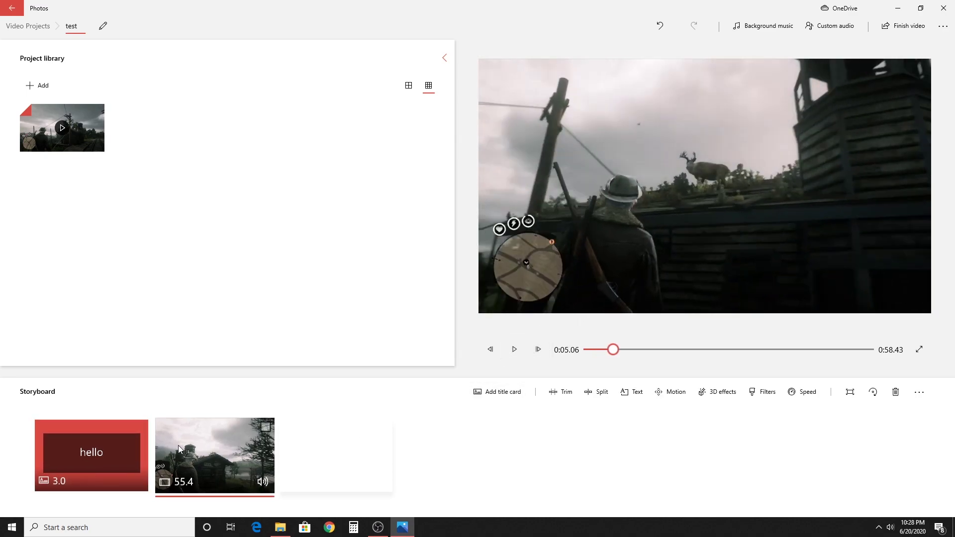
pyautogui.click(570, 394)
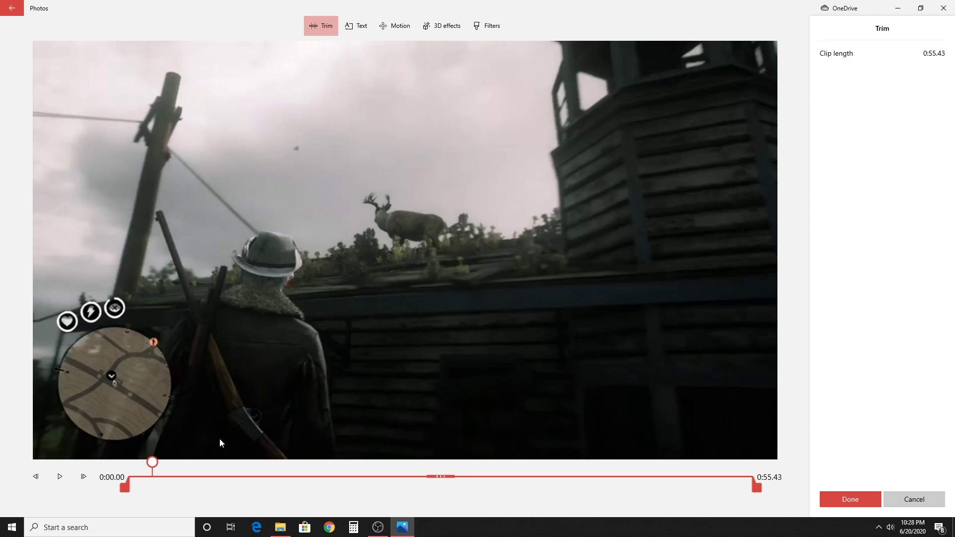
pyautogui.moveTo(153, 463); pyautogui.dragTo(393, 462)
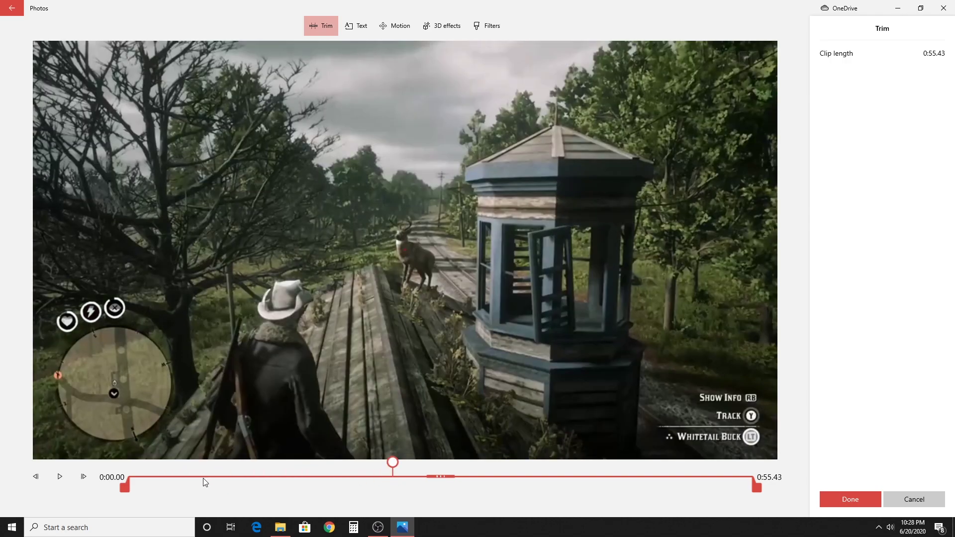
pyautogui.moveTo(129, 492); pyautogui.dragTo(248, 477)
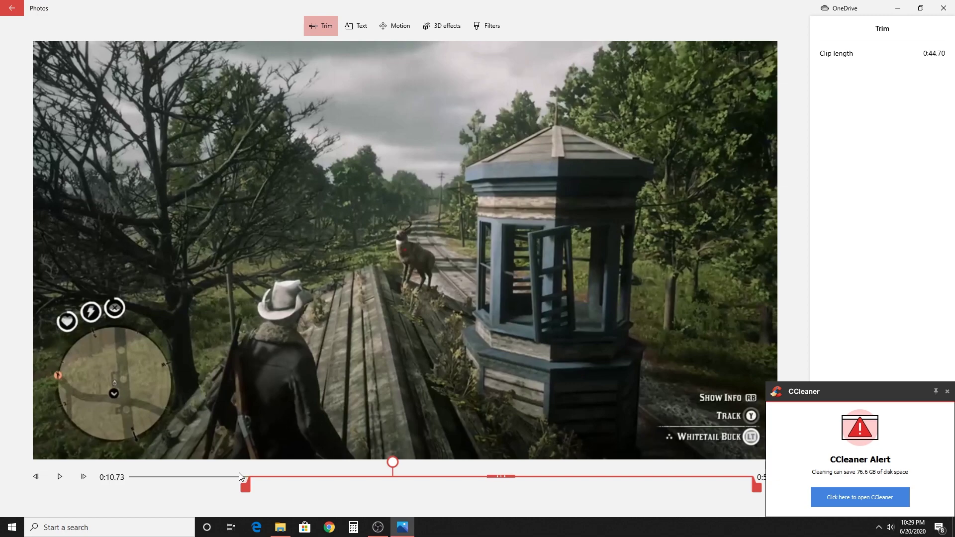
pyautogui.moveTo(758, 490)
pyautogui.mouseDown()
pyautogui.moveTo(659, 495)
pyautogui.moveTo(743, 485)
pyautogui.mouseUp()
pyautogui.click(948, 392)
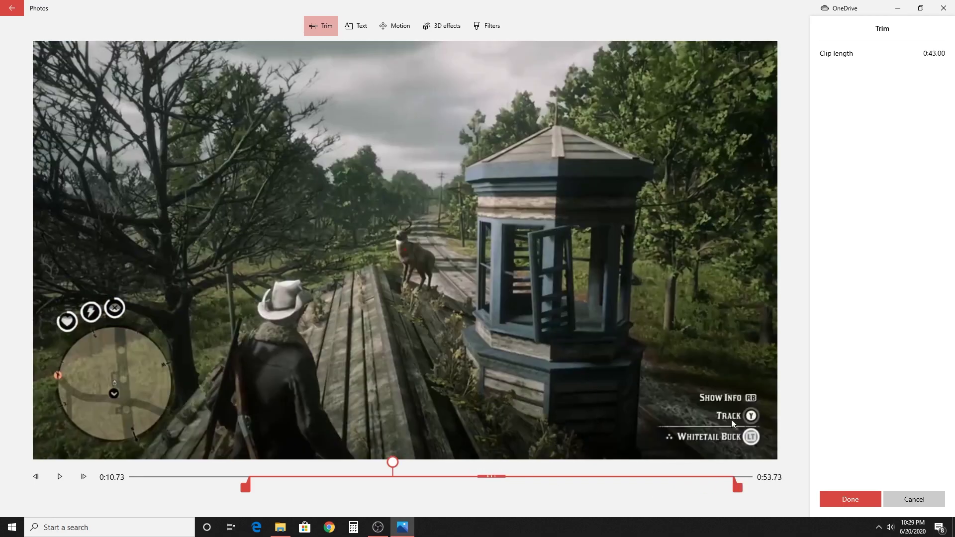
pyautogui.click(858, 499)
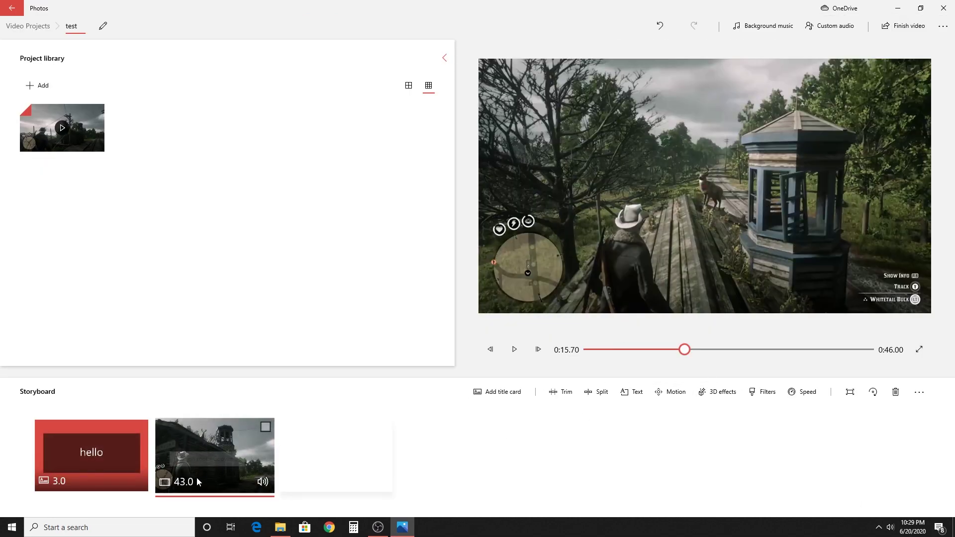
# Split the trimmed clip at 0:10.90 into 10.9- and 32.1-second clips
pyautogui.click(597, 393)
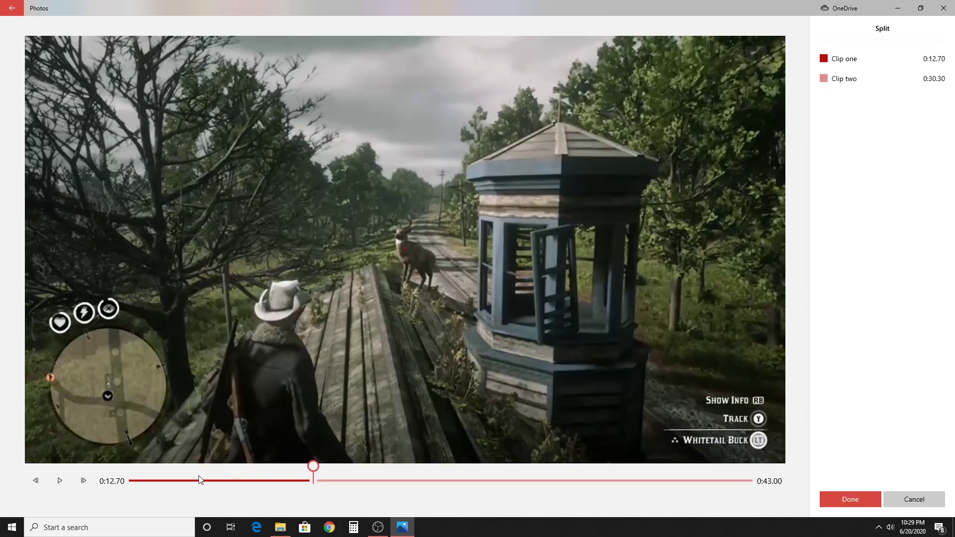
pyautogui.moveTo(199, 477)
pyautogui.mouseDown()
pyautogui.moveTo(172, 478)
pyautogui.moveTo(287, 479)
pyautogui.mouseUp()
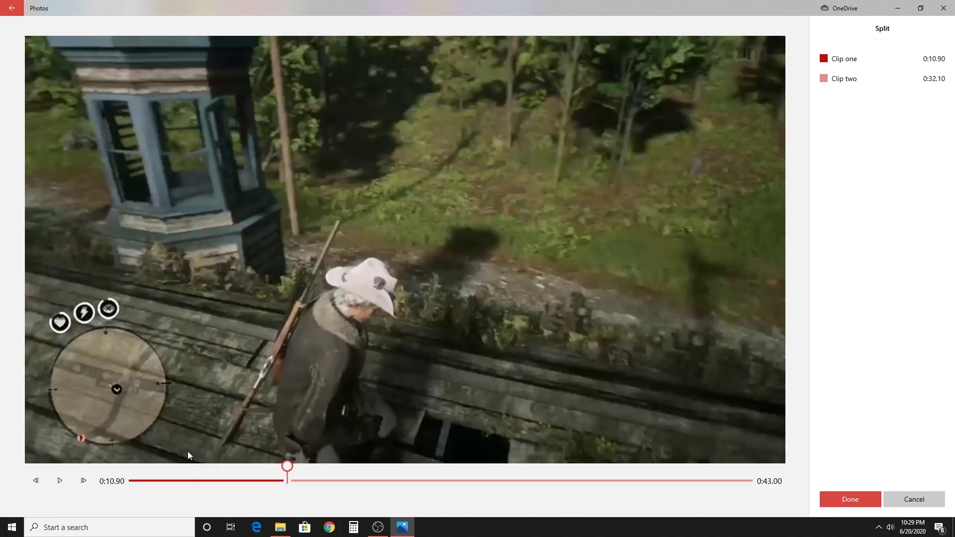
pyautogui.click(861, 500)
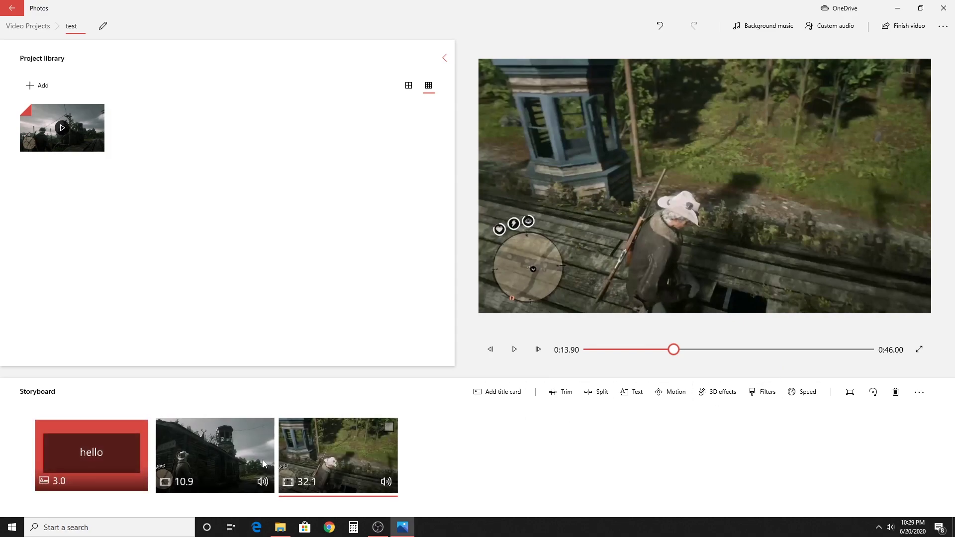
# Move the 'hello' card between the two split clips, then select the 32.1-second clip
pyautogui.moveTo(118, 462); pyautogui.dragTo(258, 470)
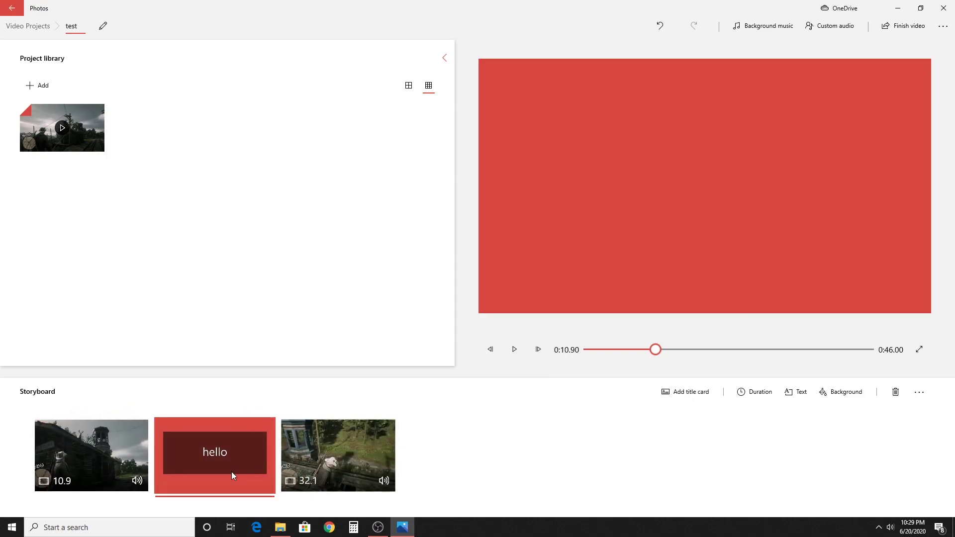
pyautogui.moveTo(184, 462); pyautogui.dragTo(243, 467)
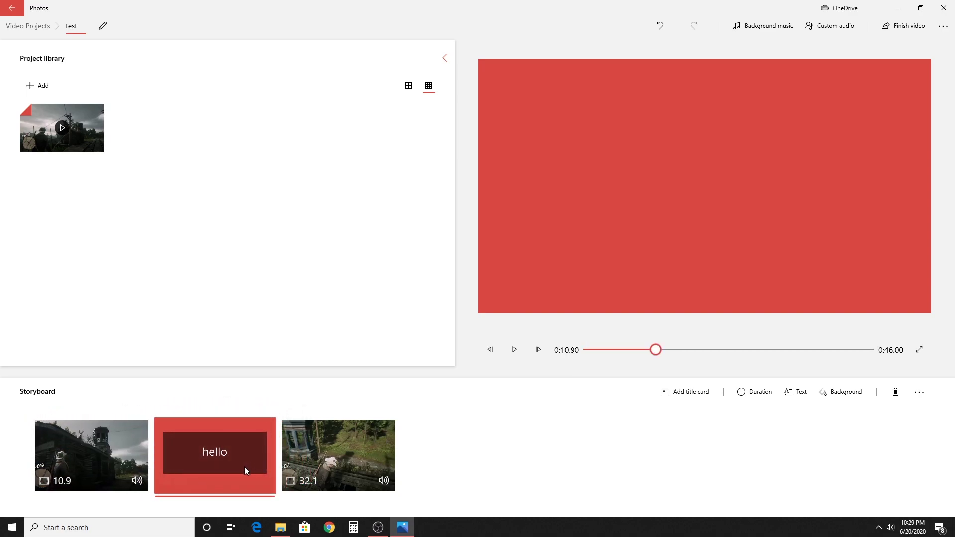
pyautogui.click(344, 461)
# Add 'hello 2' in Adventure style with a framed layout near the 32.1-second clip's start
pyautogui.click(635, 396)
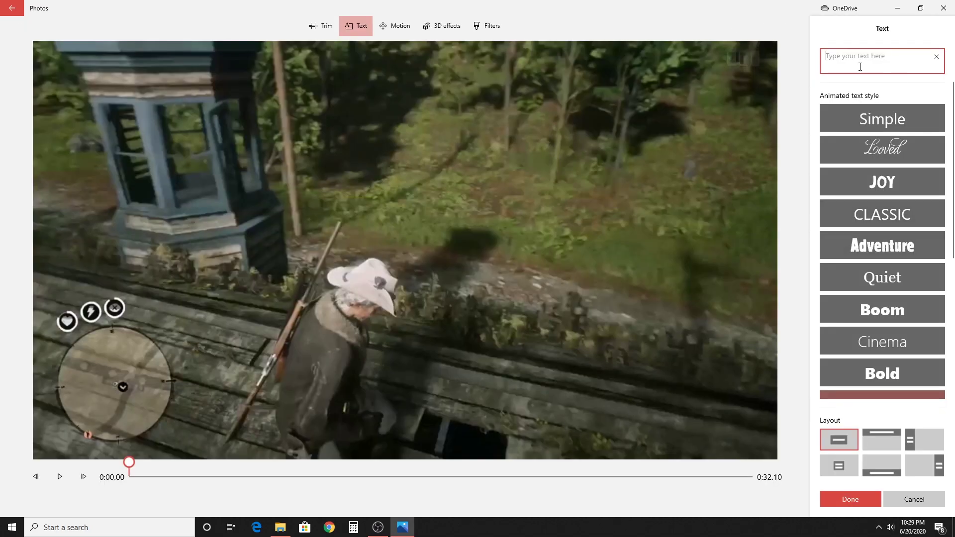
pyautogui.write('hello 2')
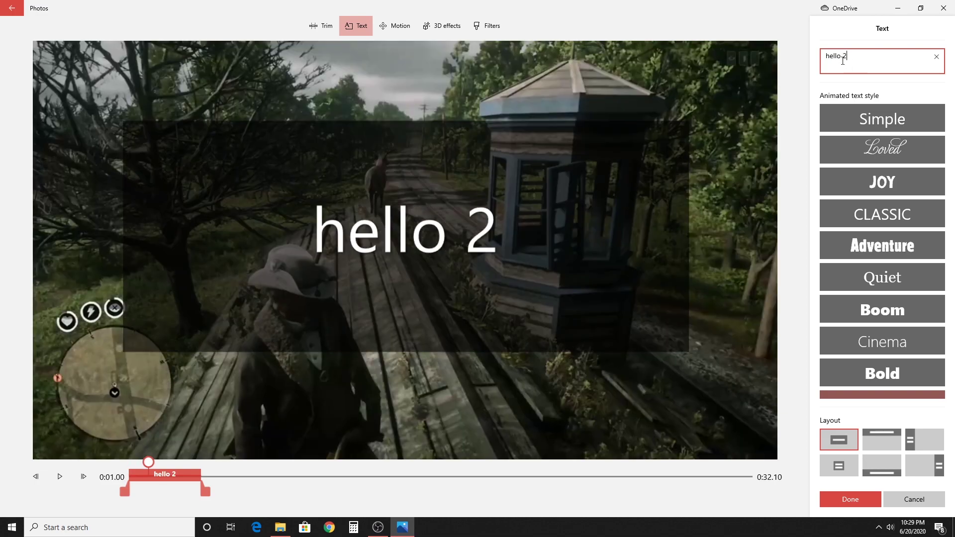
pyautogui.click(846, 184)
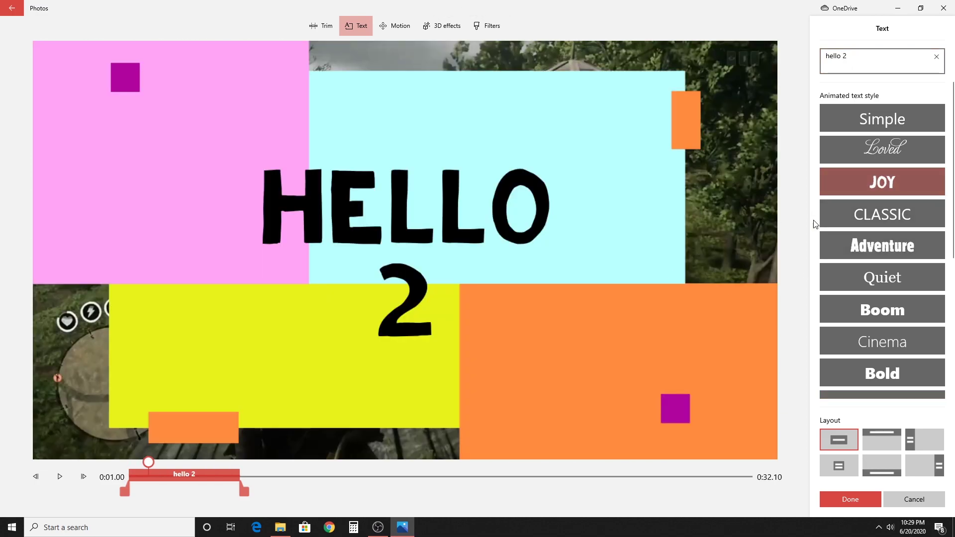
pyautogui.click(829, 245)
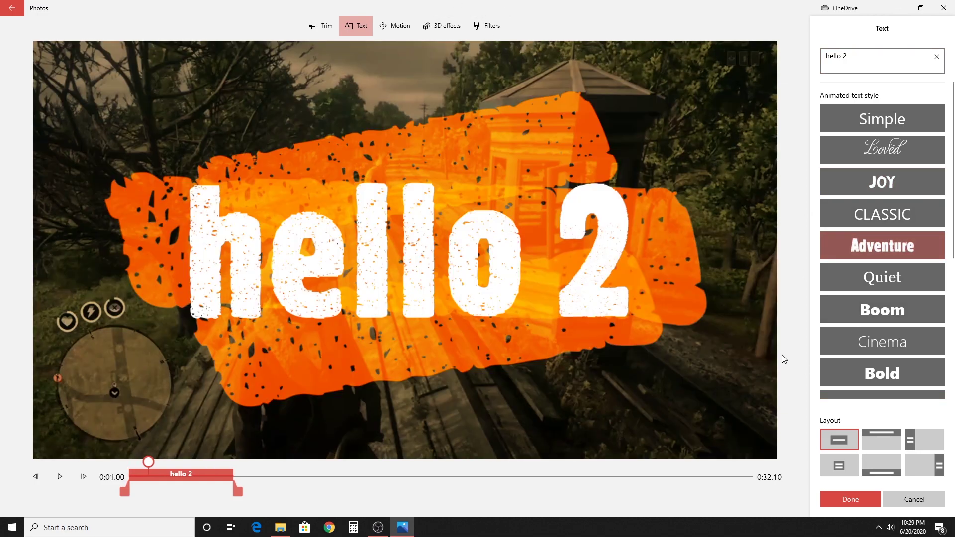
pyautogui.click(843, 470)
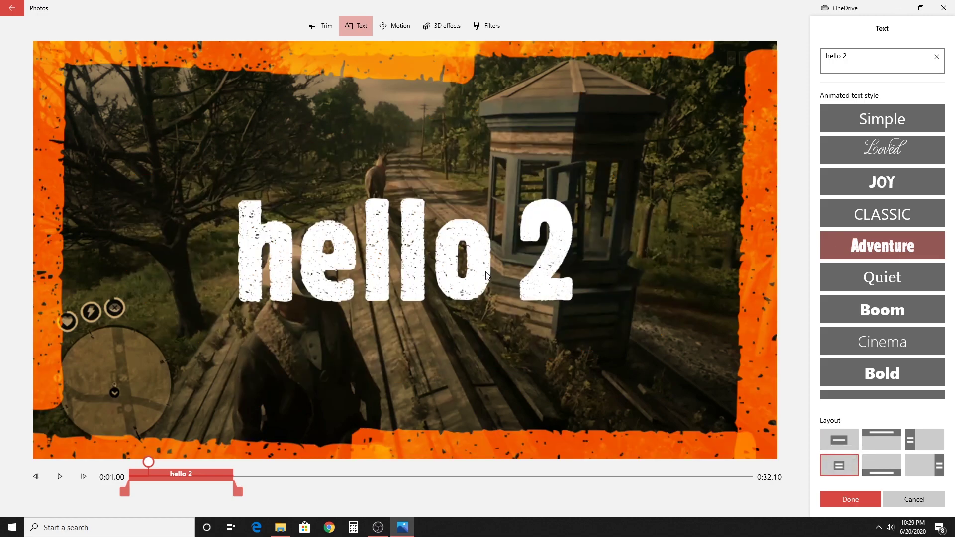
pyautogui.moveTo(152, 488); pyautogui.dragTo(249, 479)
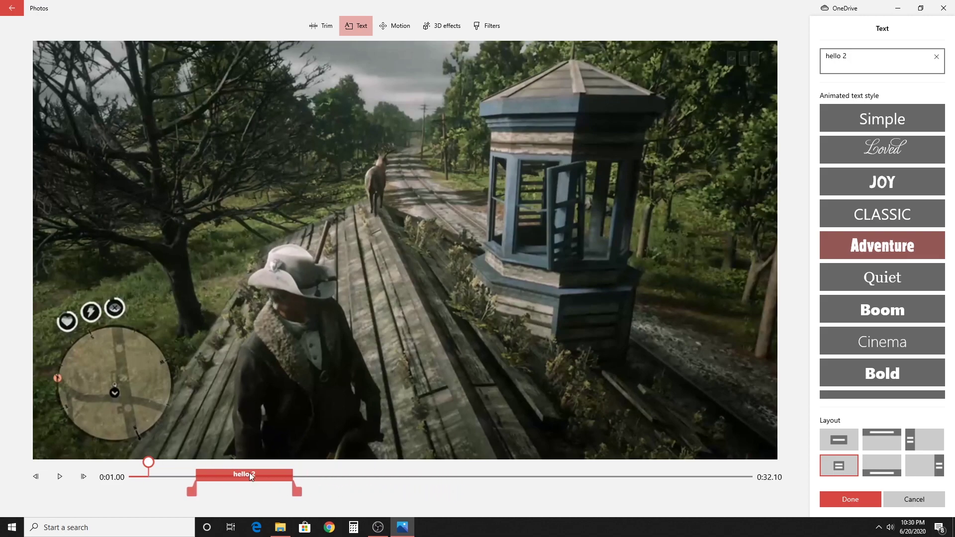
pyautogui.click(60, 476)
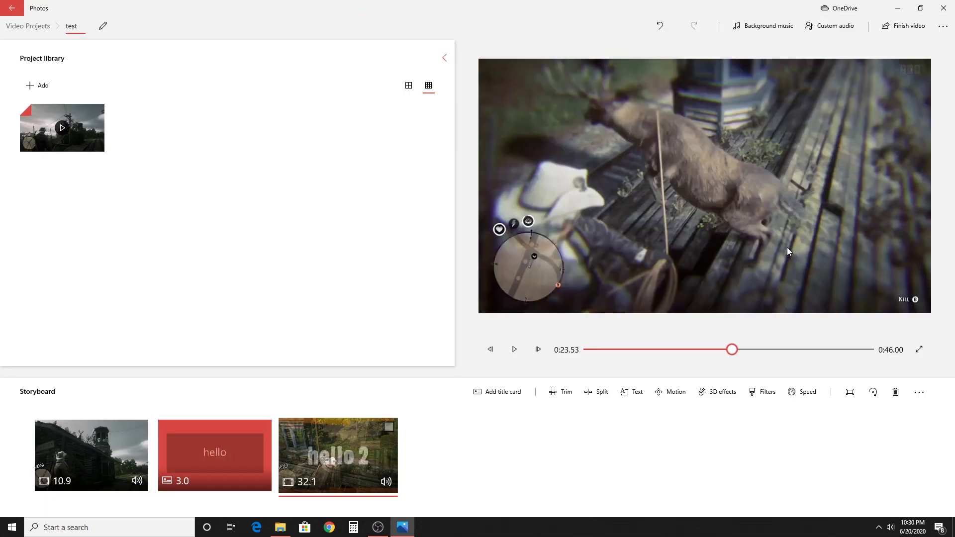
# Browse background music tracks such as Amplified, Distant Ocean and Misty Mountaintop
pyautogui.click(904, 425)
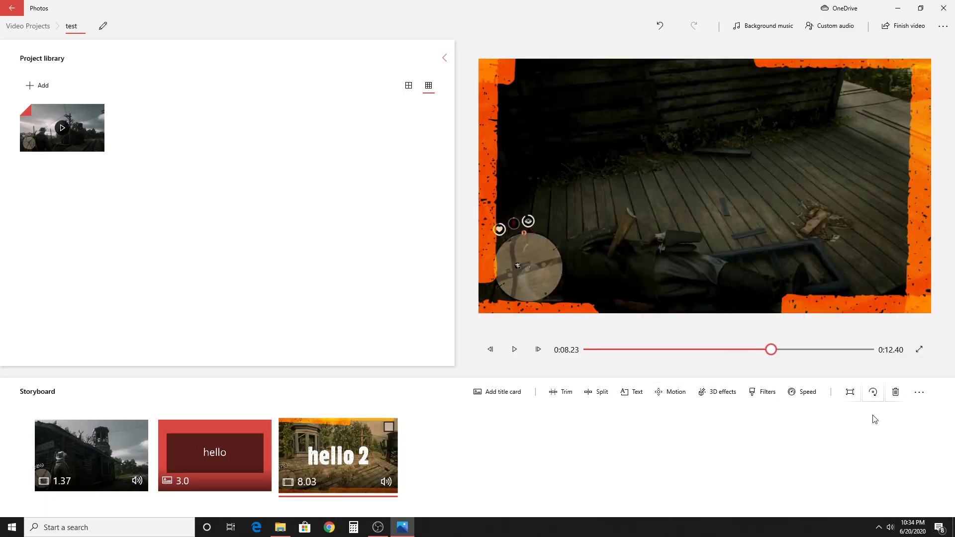
pyautogui.click(772, 31)
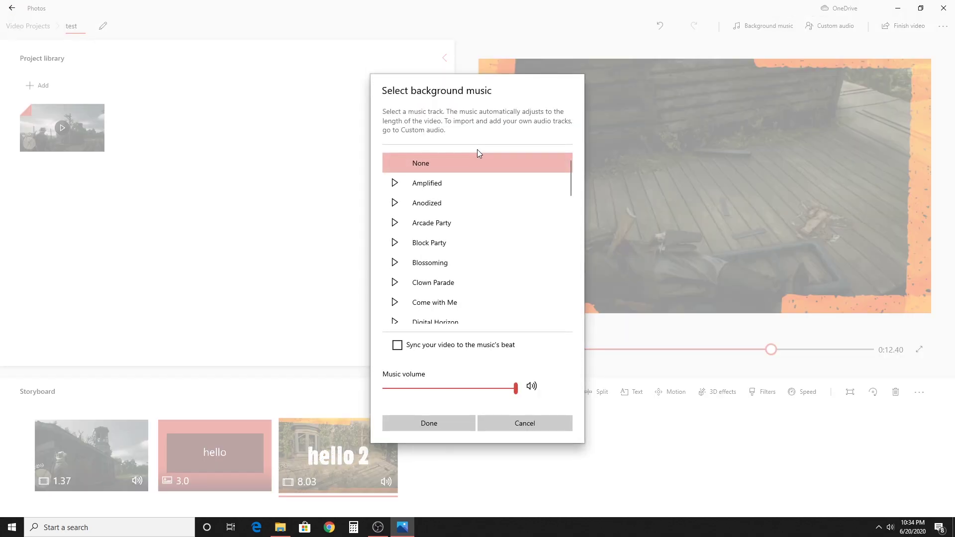
pyautogui.click(401, 186)
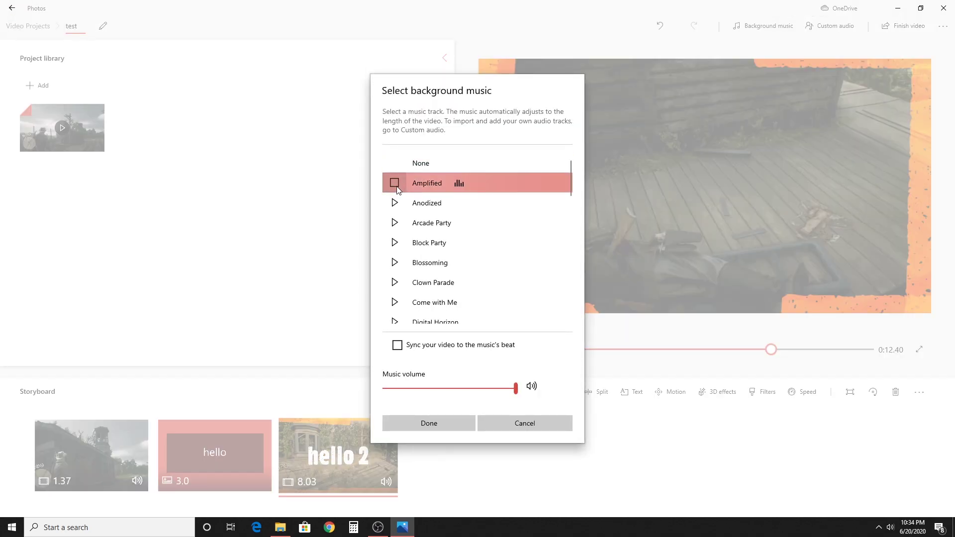
pyautogui.scroll(-3, 396, 234)
pyautogui.click(396, 223)
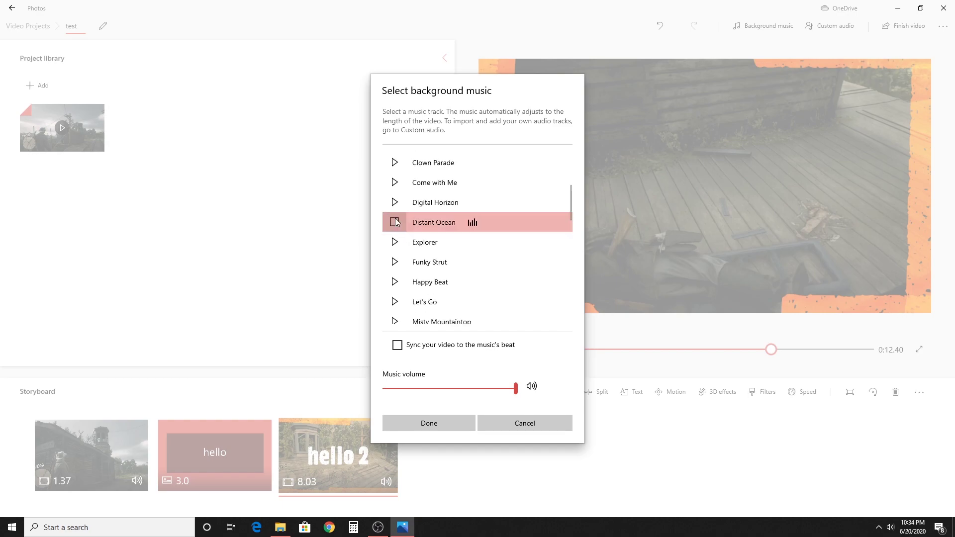
pyautogui.scroll(-2, 395, 235)
pyautogui.click(395, 235)
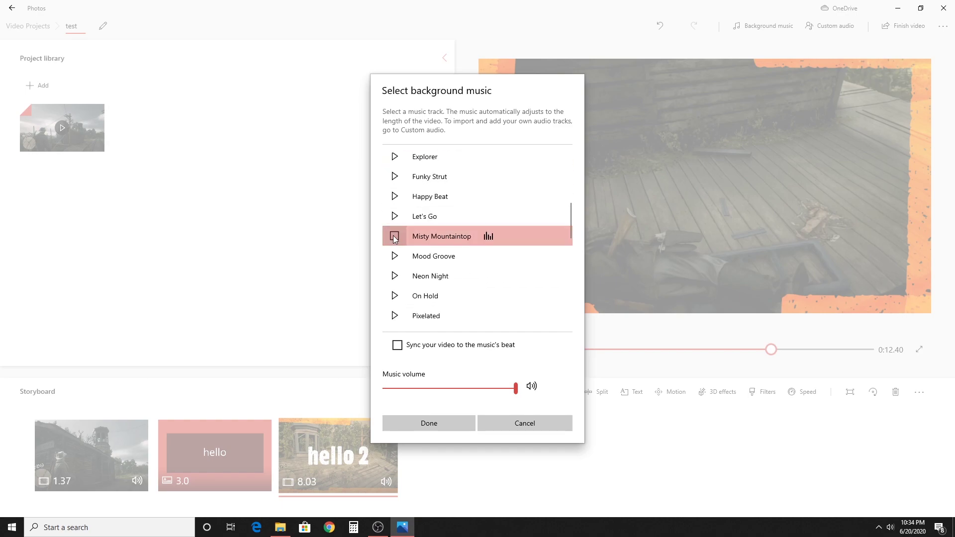
pyautogui.scroll(-2, 396, 259)
# Apply Ravel - String Quartet in F Major as background music at volume 100
pyautogui.click(397, 268)
pyautogui.click(395, 267)
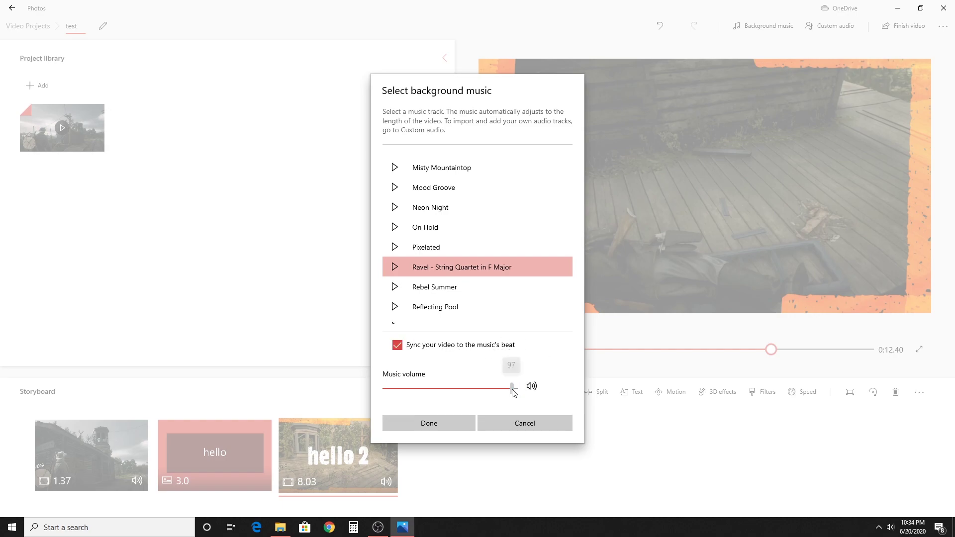
pyautogui.moveTo(514, 393)
pyautogui.mouseDown()
pyautogui.moveTo(497, 398)
pyautogui.moveTo(527, 393)
pyautogui.mouseUp()
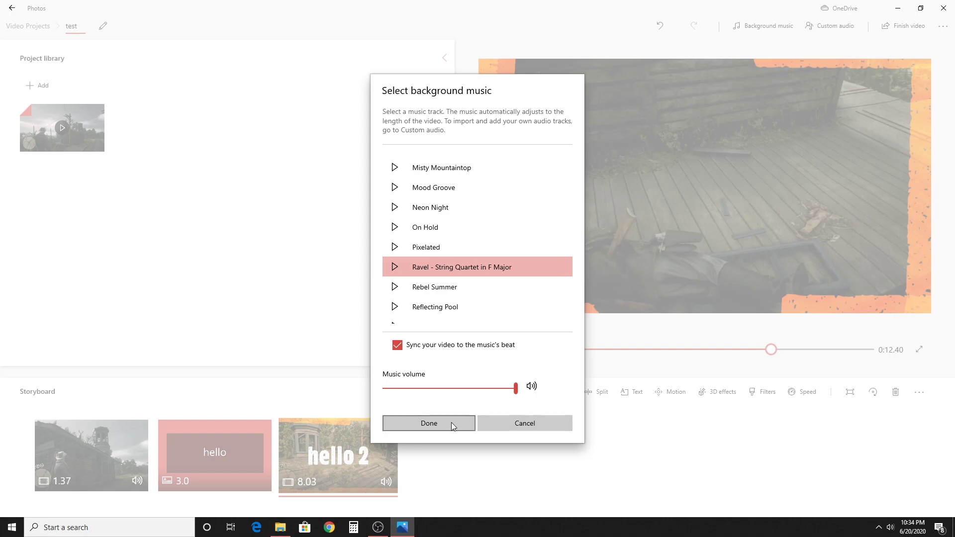
pyautogui.click(451, 423)
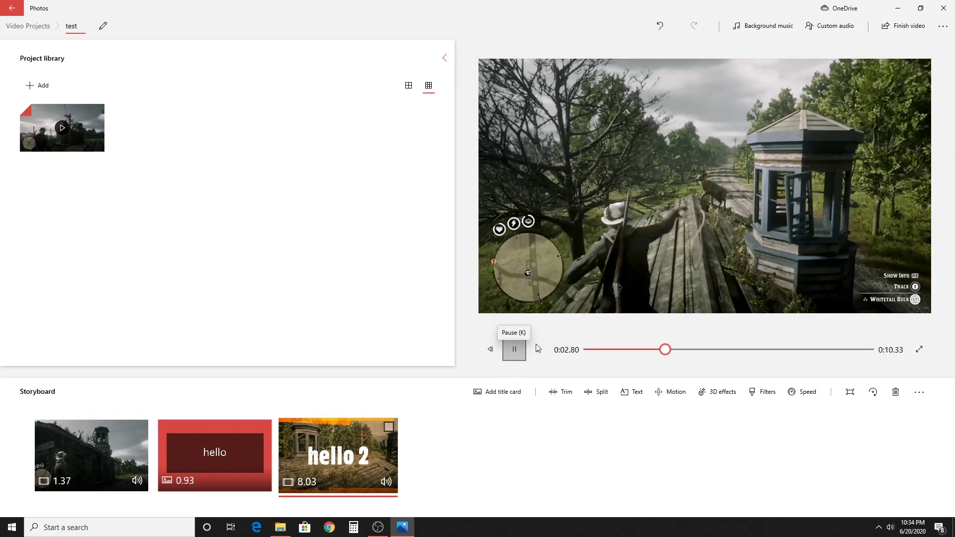
# Add Sweet Emotion.mp3 as custom audio, dragging its track to the start of the video
pyautogui.click(830, 30)
pyautogui.click(860, 51)
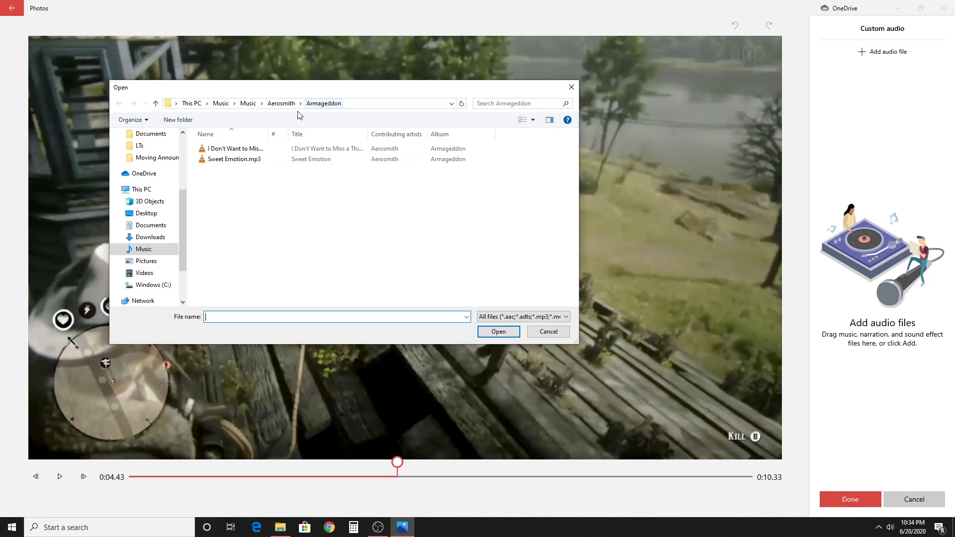
pyautogui.doubleClick(233, 159)
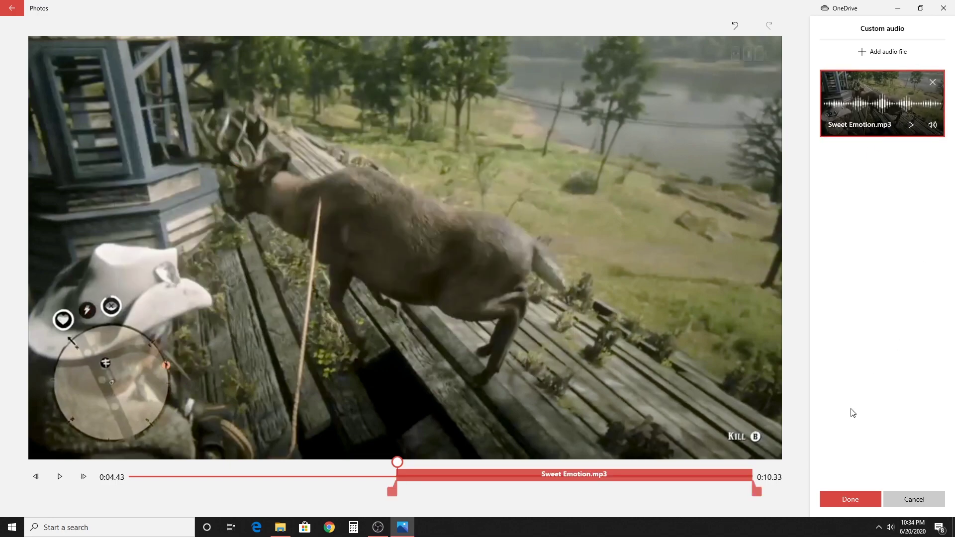
pyautogui.moveTo(583, 476); pyautogui.dragTo(326, 490)
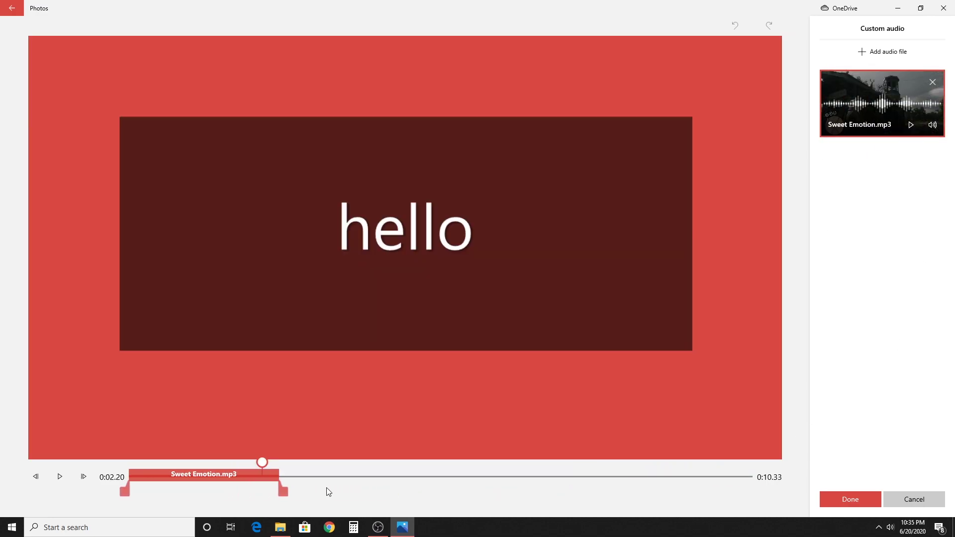
pyautogui.click(846, 499)
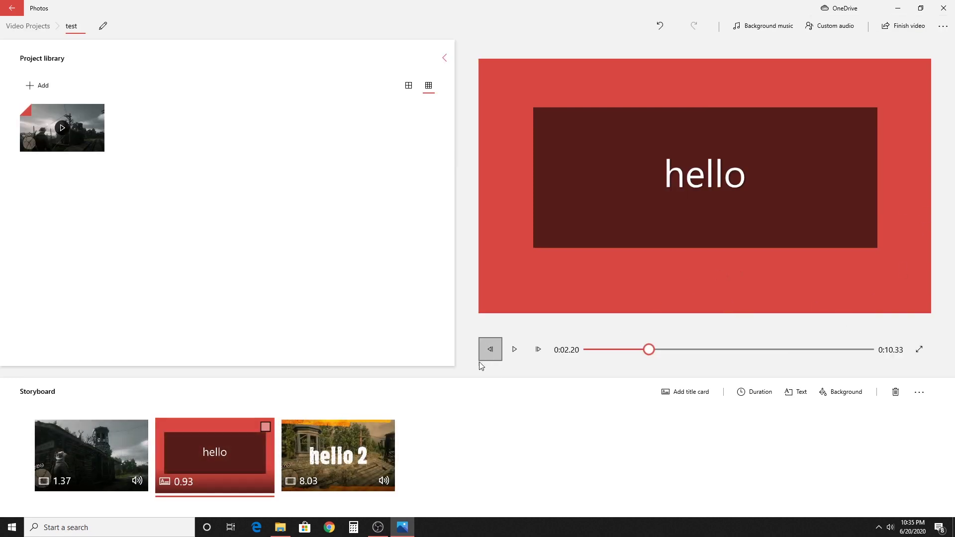
pyautogui.click(596, 351)
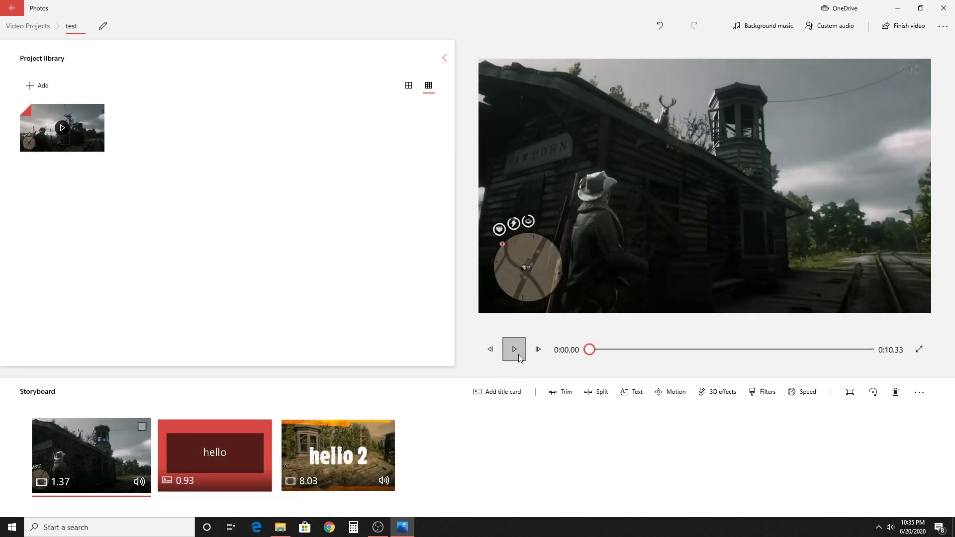
pyautogui.click(515, 349)
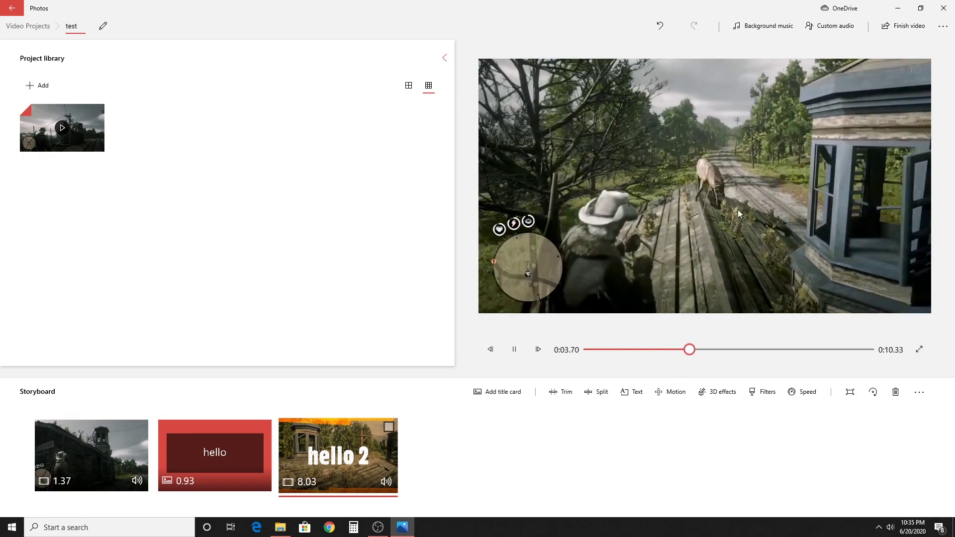
pyautogui.press('space')
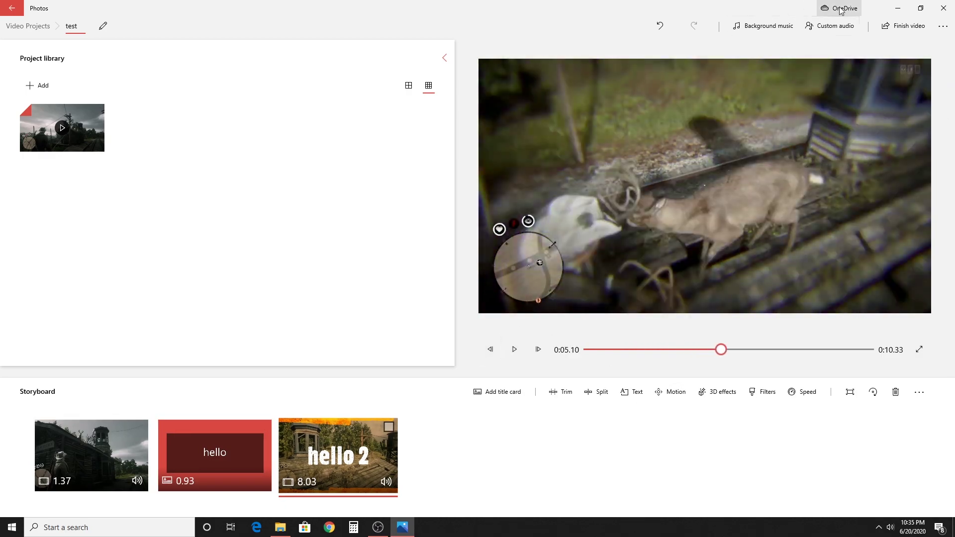
pyautogui.click(943, 26)
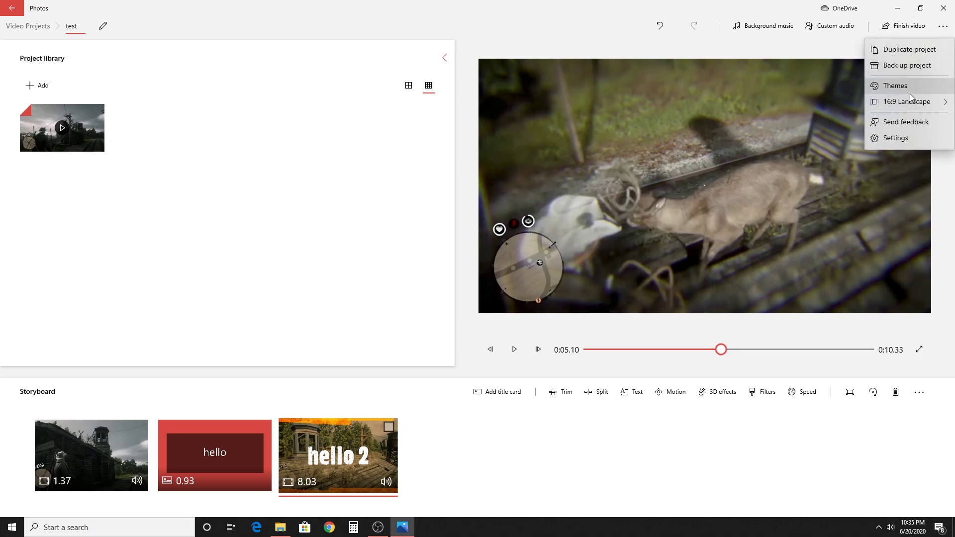
pyautogui.moveTo(911, 104)
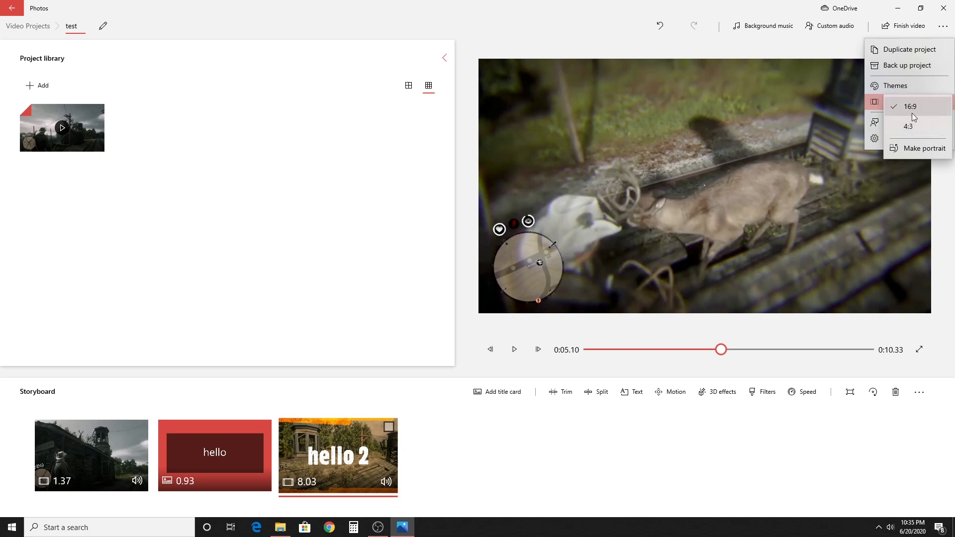
pyautogui.click(915, 85)
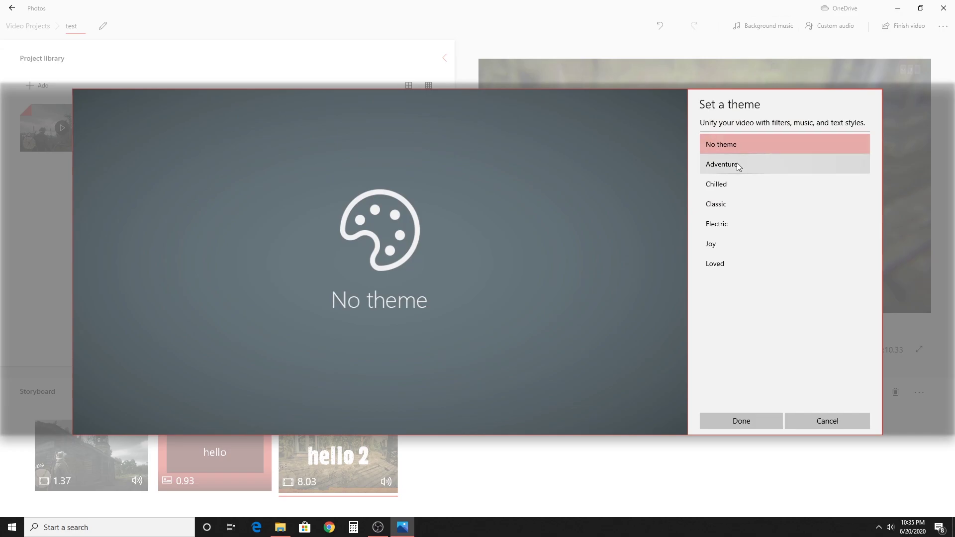
pyautogui.click(736, 163)
pyautogui.click(726, 189)
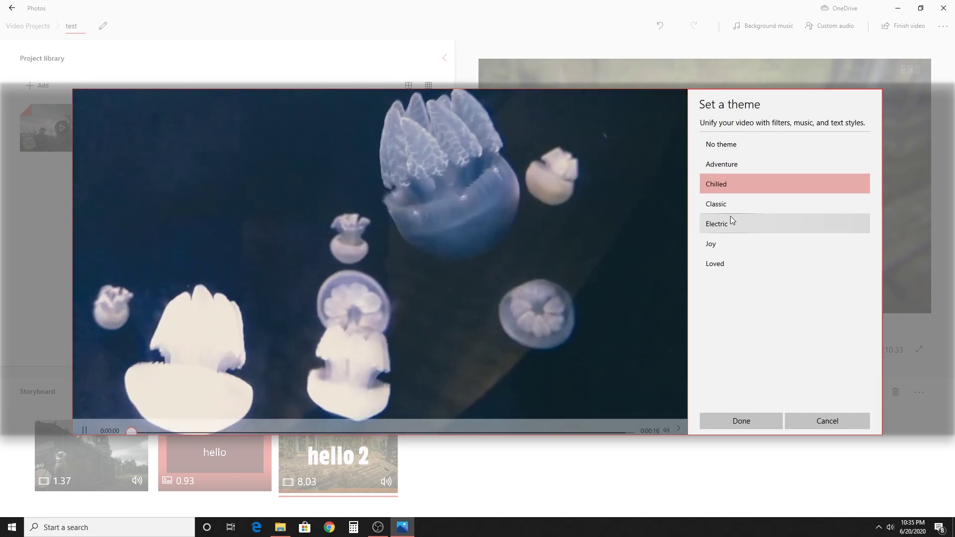
pyautogui.click(730, 207)
pyautogui.click(725, 226)
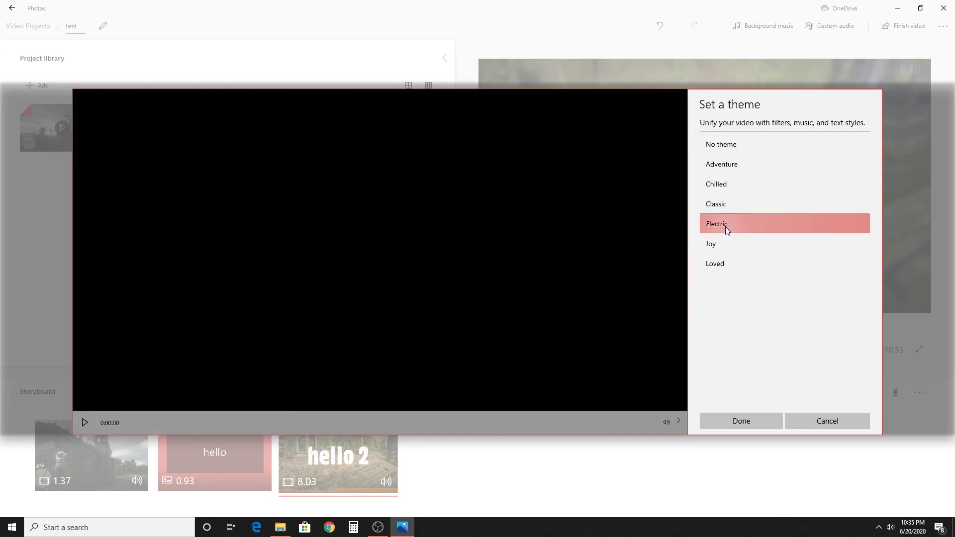
pyautogui.click(727, 243)
pyautogui.click(826, 421)
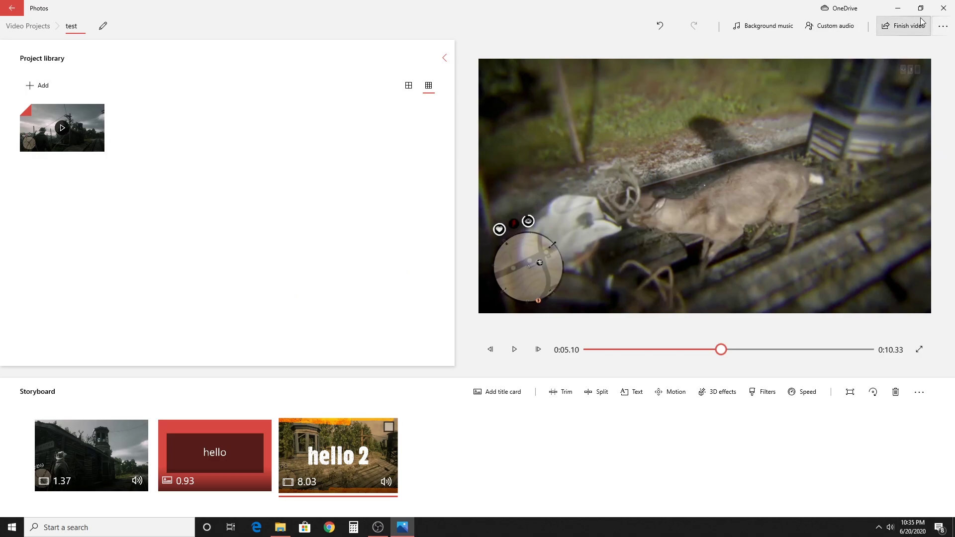
# Export the video at High 1080p with hardware-accelerated encoding turned on
pyautogui.click(906, 29)
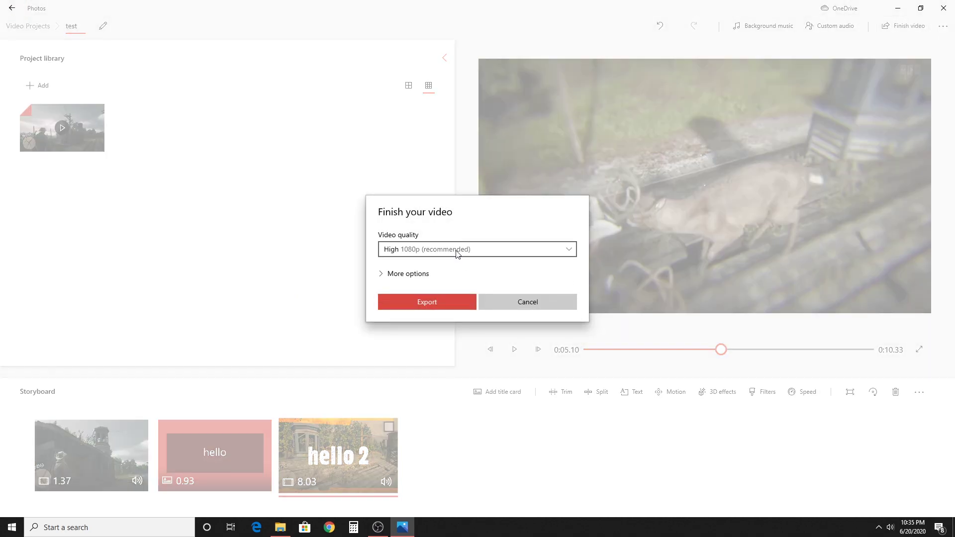
pyautogui.click(413, 275)
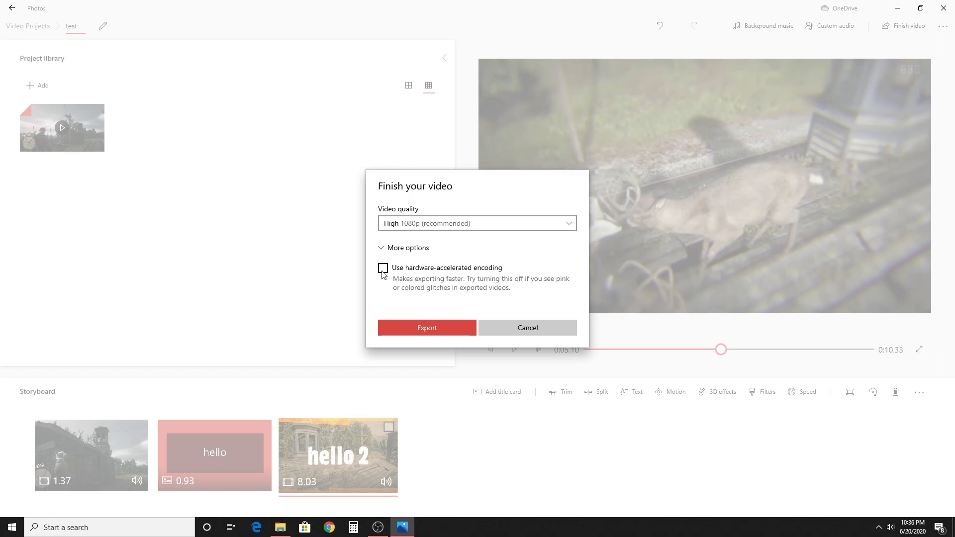
pyautogui.click(455, 226)
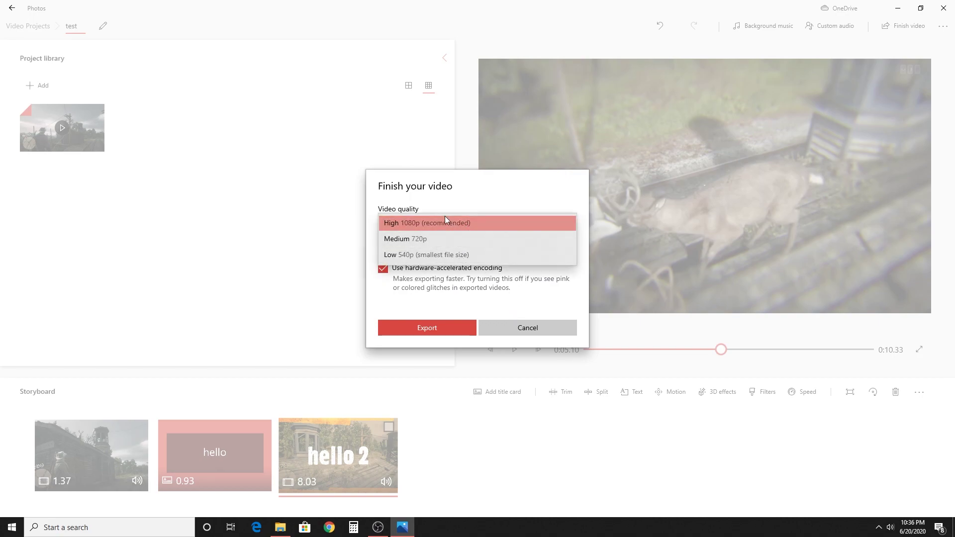
pyautogui.click(441, 222)
pyautogui.click(441, 333)
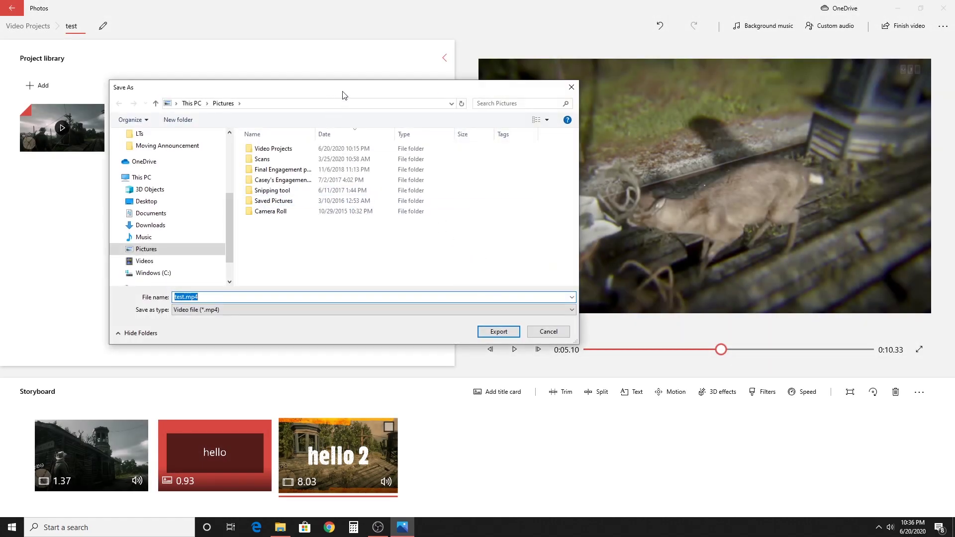
# Save the export as test.mp4 in the Pictures folder
pyautogui.moveTo(343, 94); pyautogui.dragTo(479, 110)
pyautogui.click(333, 313)
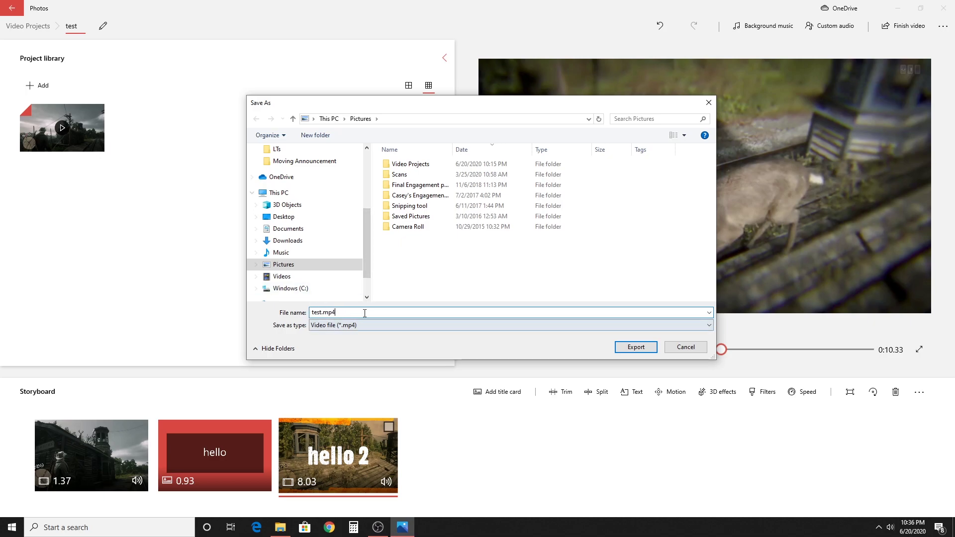
pyautogui.click(636, 347)
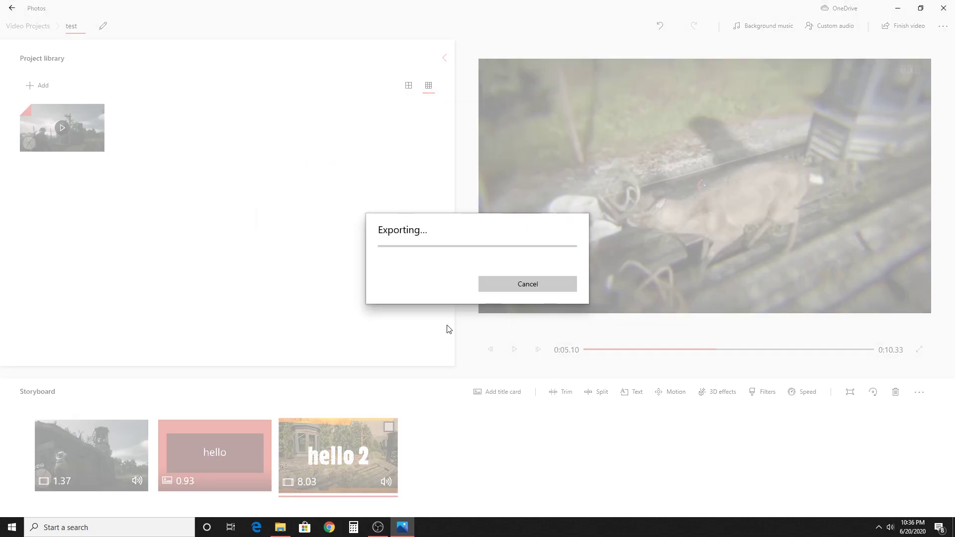